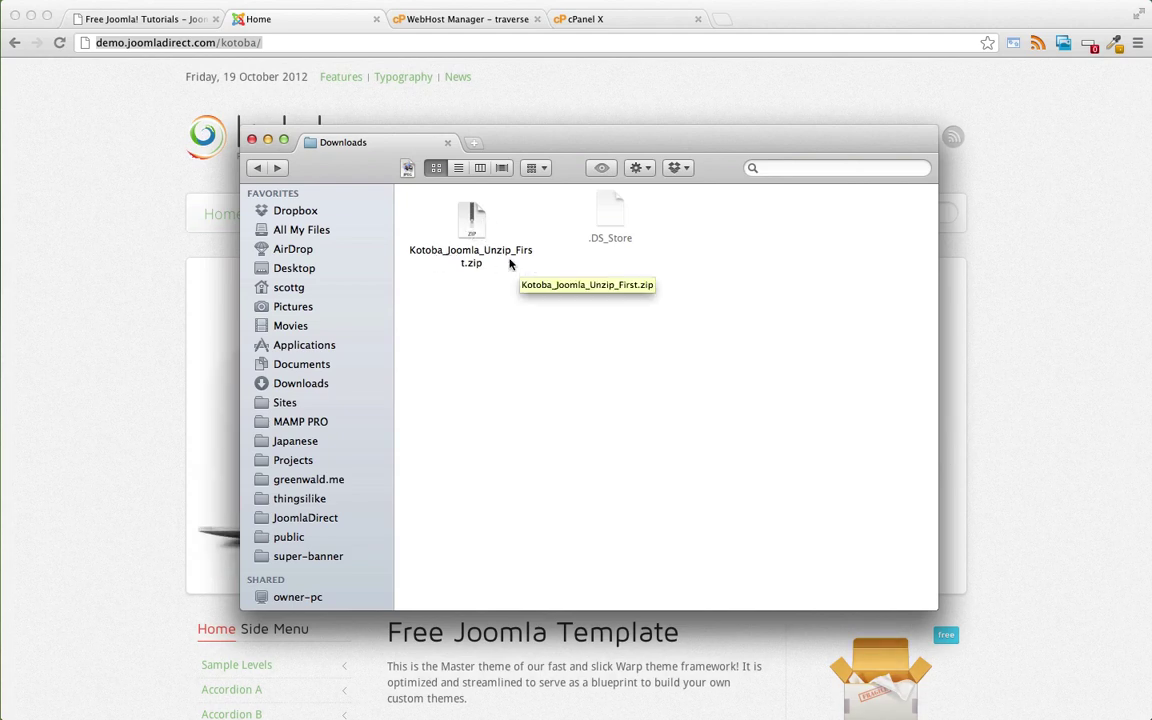
- Unpack the Kotoba zip, check its template zips, then bring up kotoba.joomladirect.com in Chrome
double_click(473, 220)
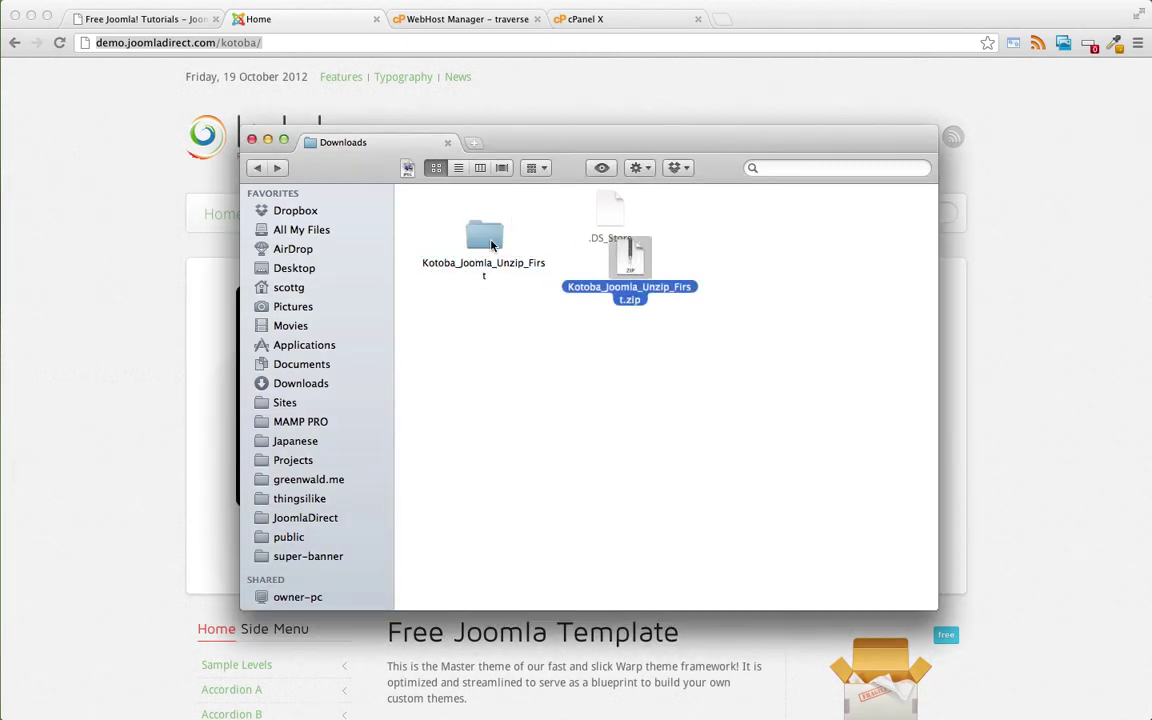
double_click(488, 243)
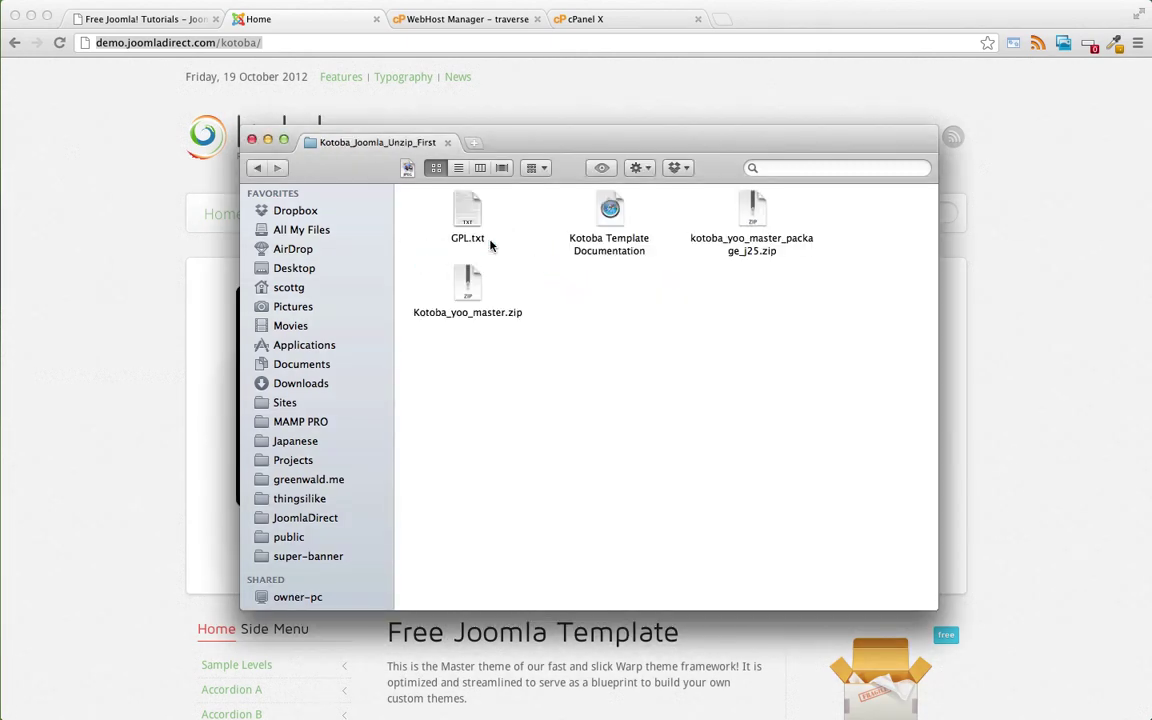
click(470, 290)
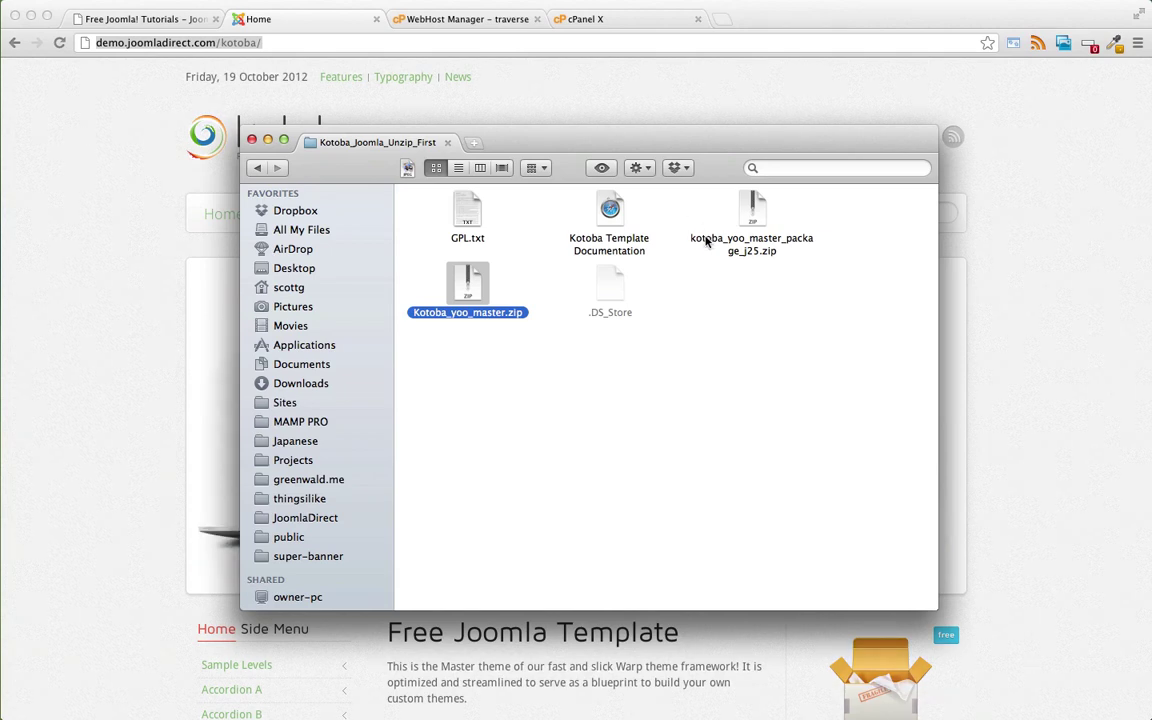
click(712, 245)
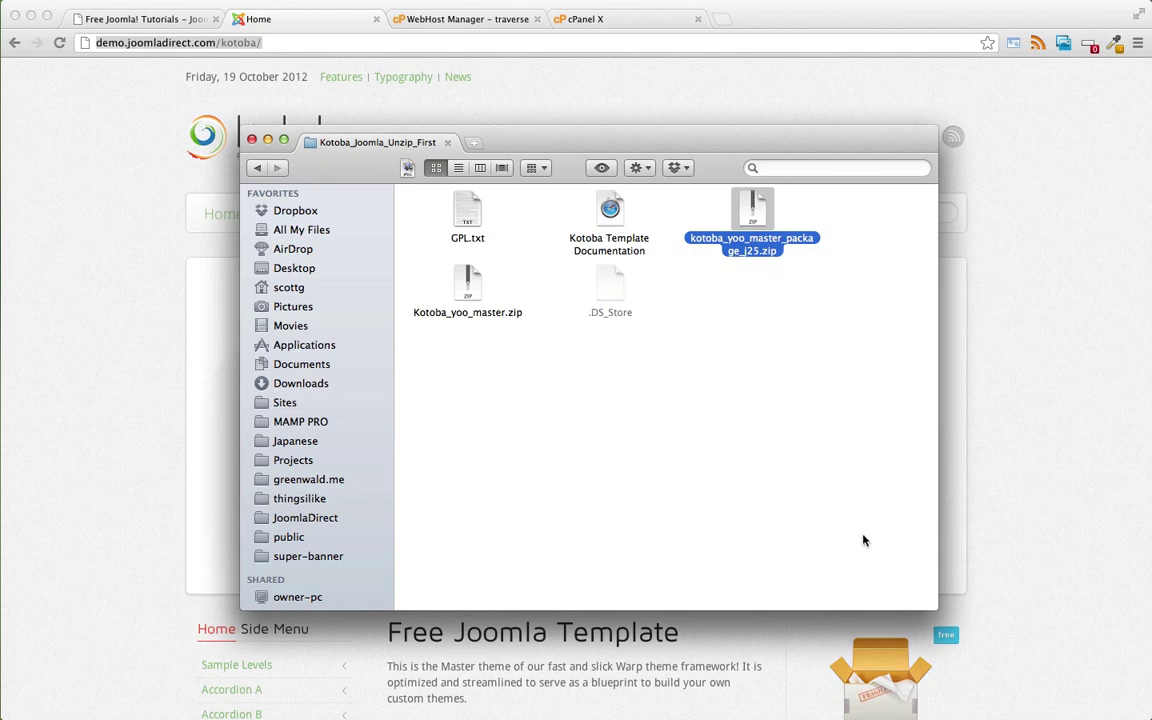
click(580, 19)
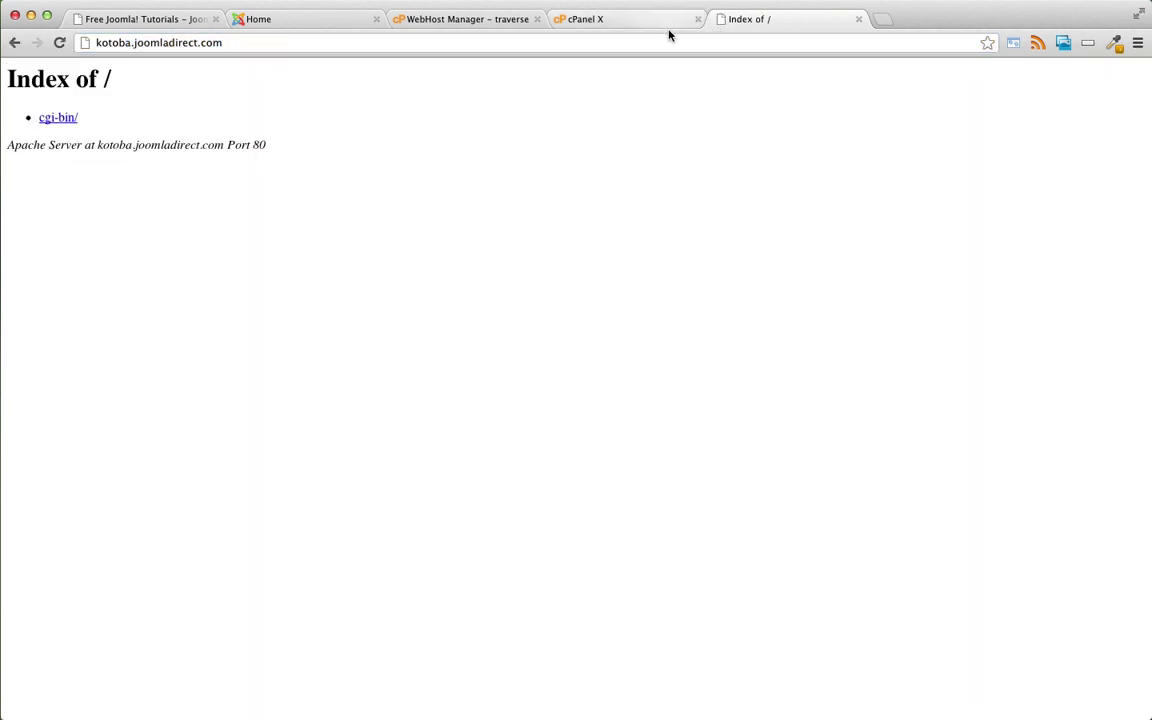
- Append /cpanel to the site address to reach cPanel, and close the extra login tab
click(617, 41)
click(617, 41)
text(/c)
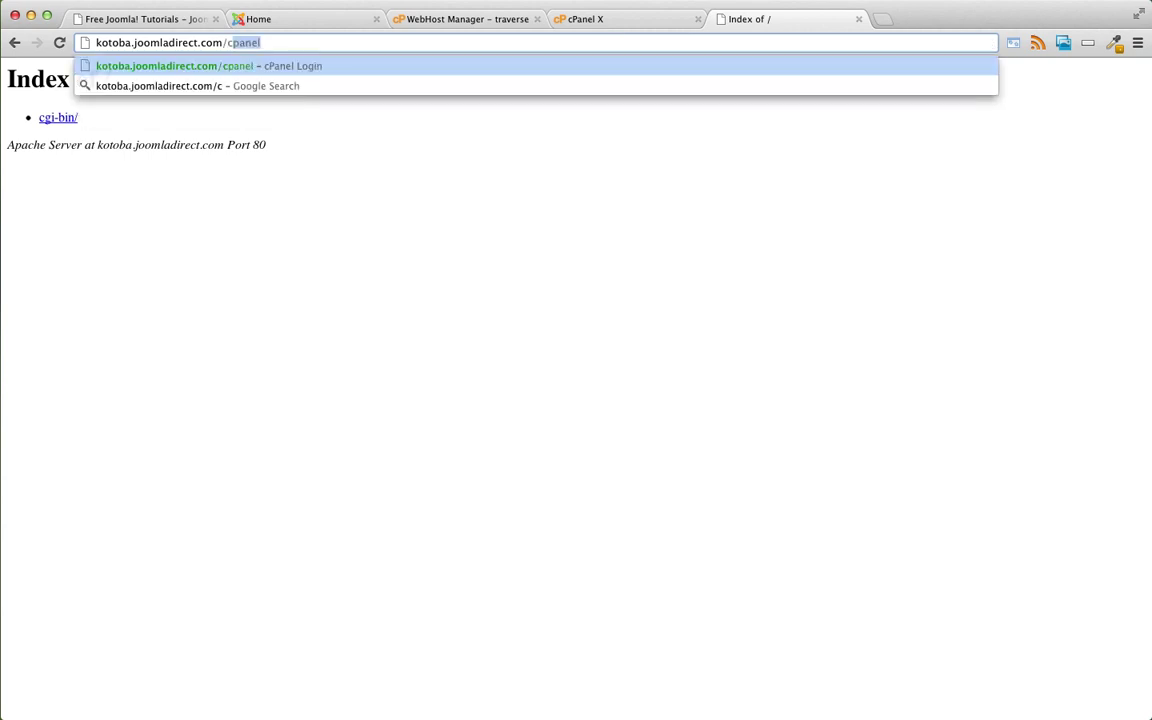
key(Return)
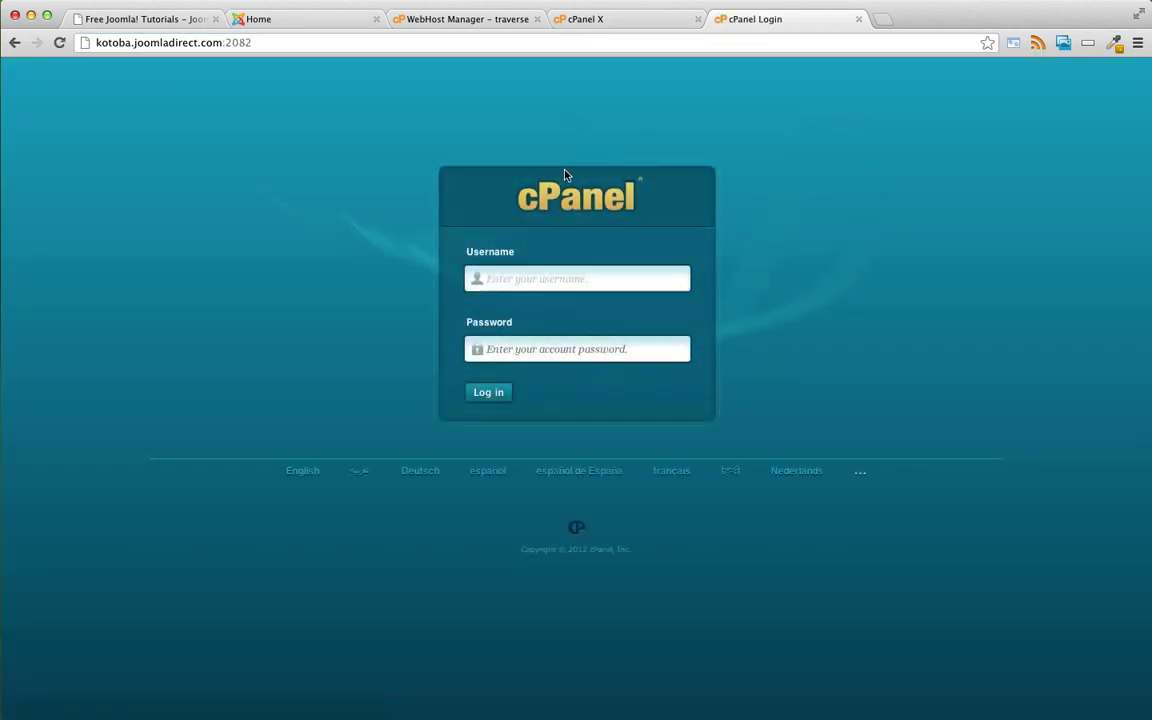
click(858, 19)
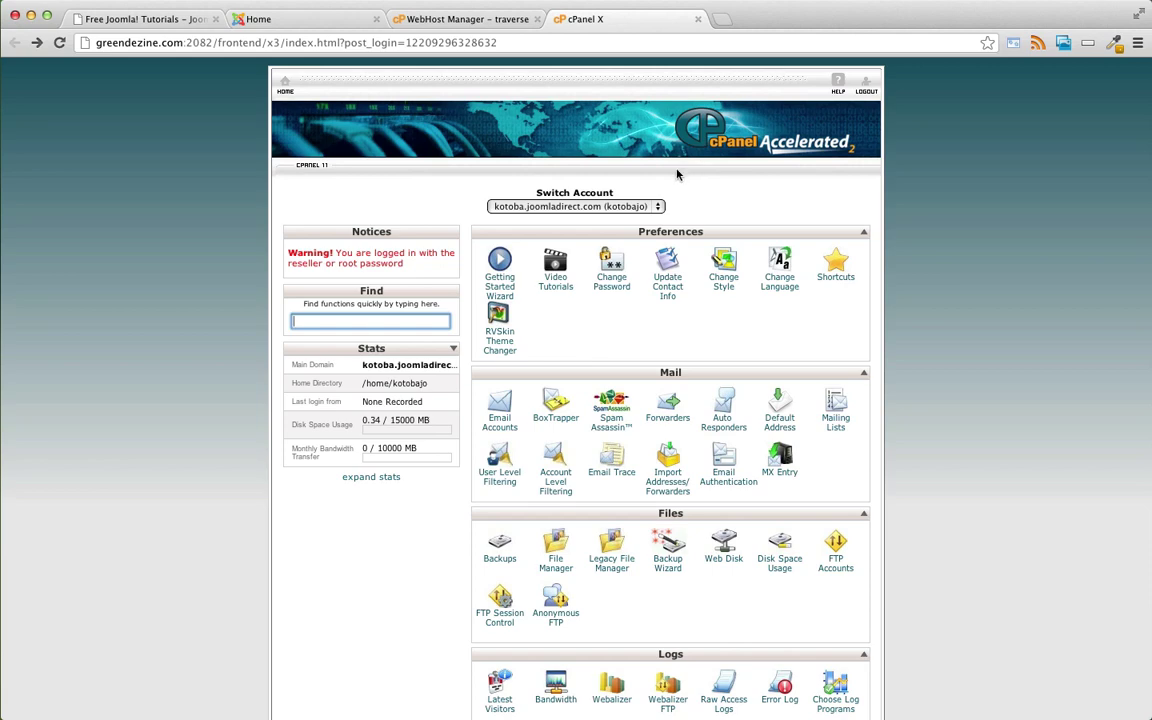
- Scroll down to the Databases section and launch the MySQL Database Wizard
scroll(673, 210, down, 5)
scroll(673, 212, down, 5)
scroll(713, 597, down, 1)
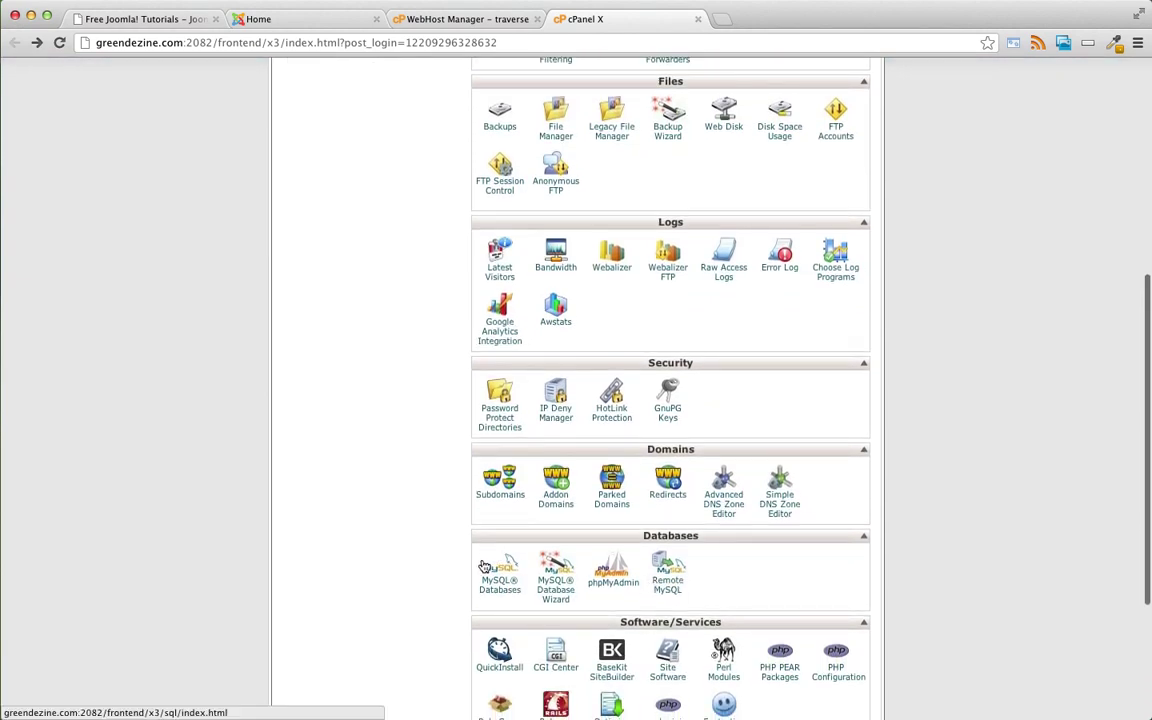
scroll(600, 555, down, 1)
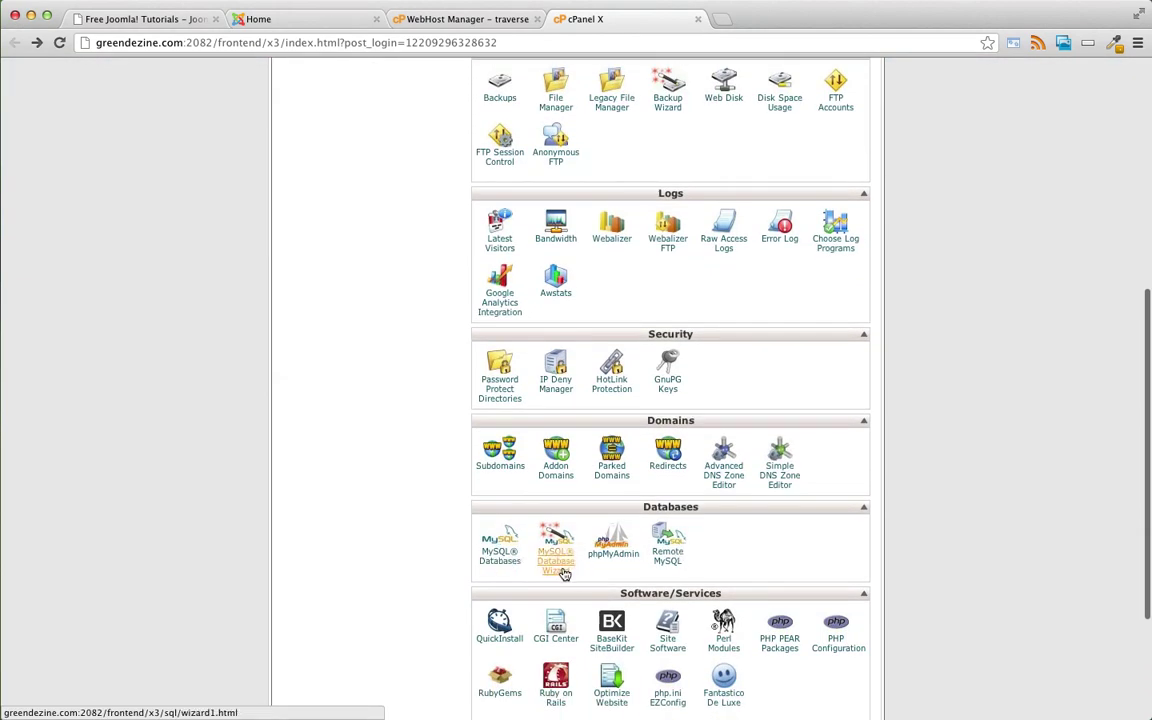
scroll(557, 568, down, 3)
scroll(557, 568, down, 2)
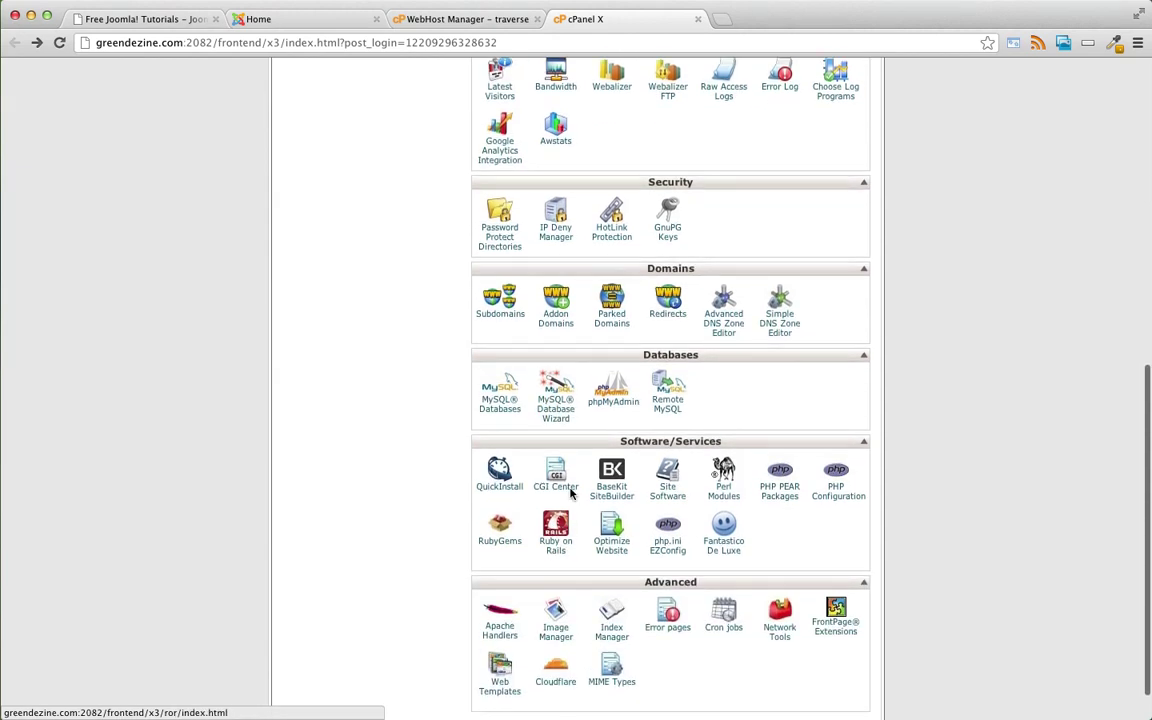
click(557, 410)
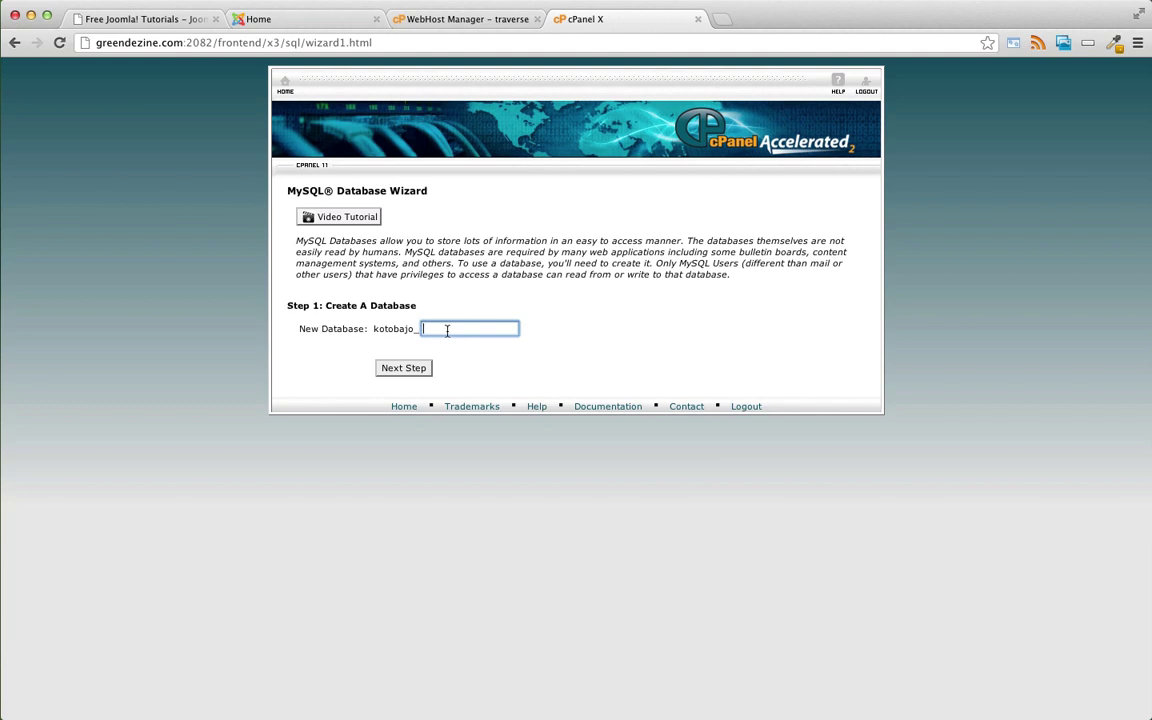
- Create the database 'demo' and note its full name kotobajo_demo in the scratch file
text(demo)
click(416, 368)
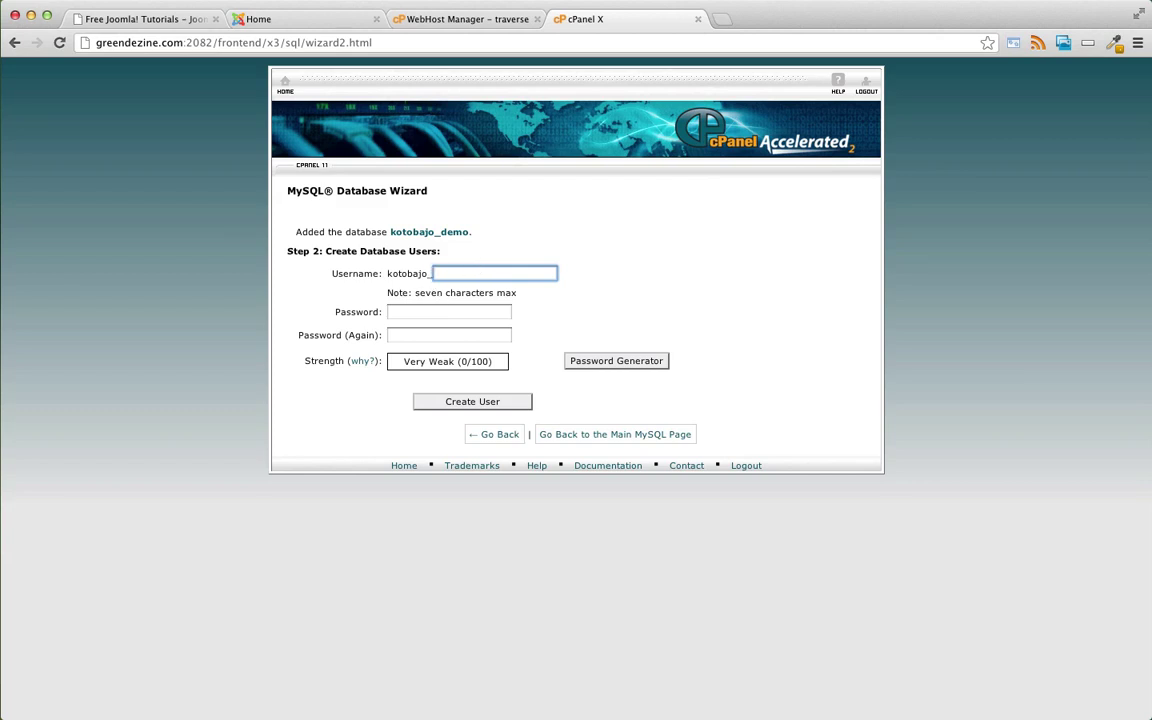
drag(1140, 229, 757, 218)
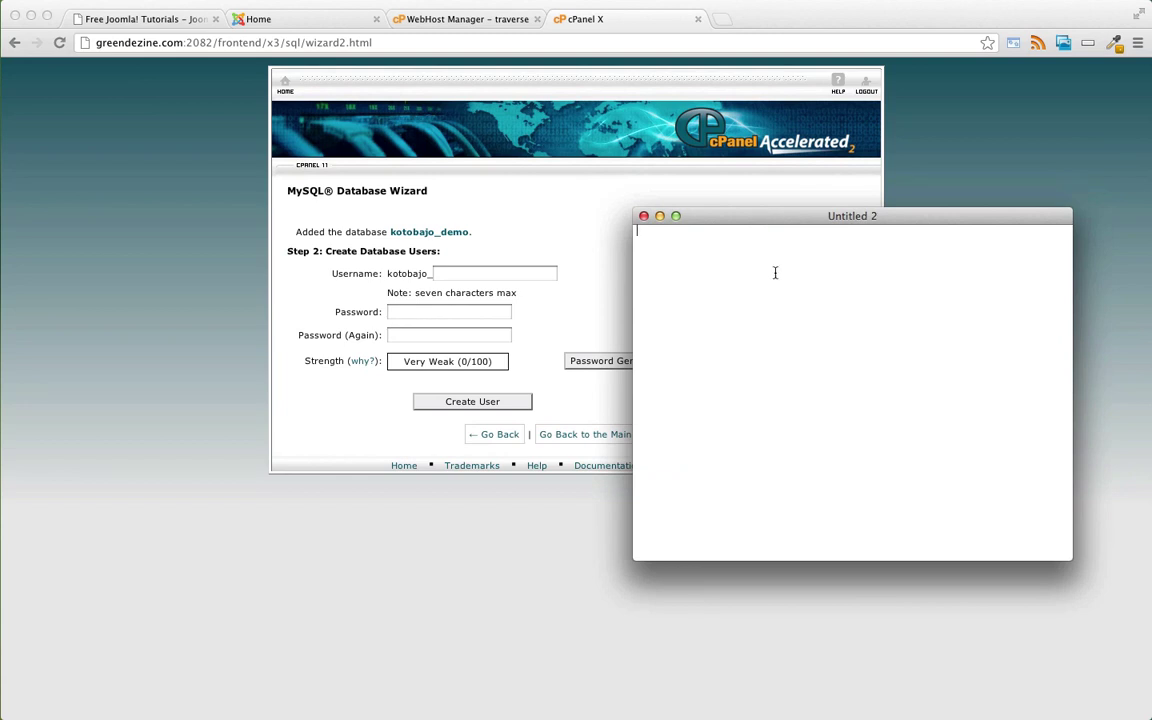
text(kotobajo_demo)
drag(843, 221, 1005, 221)
key(super+h)
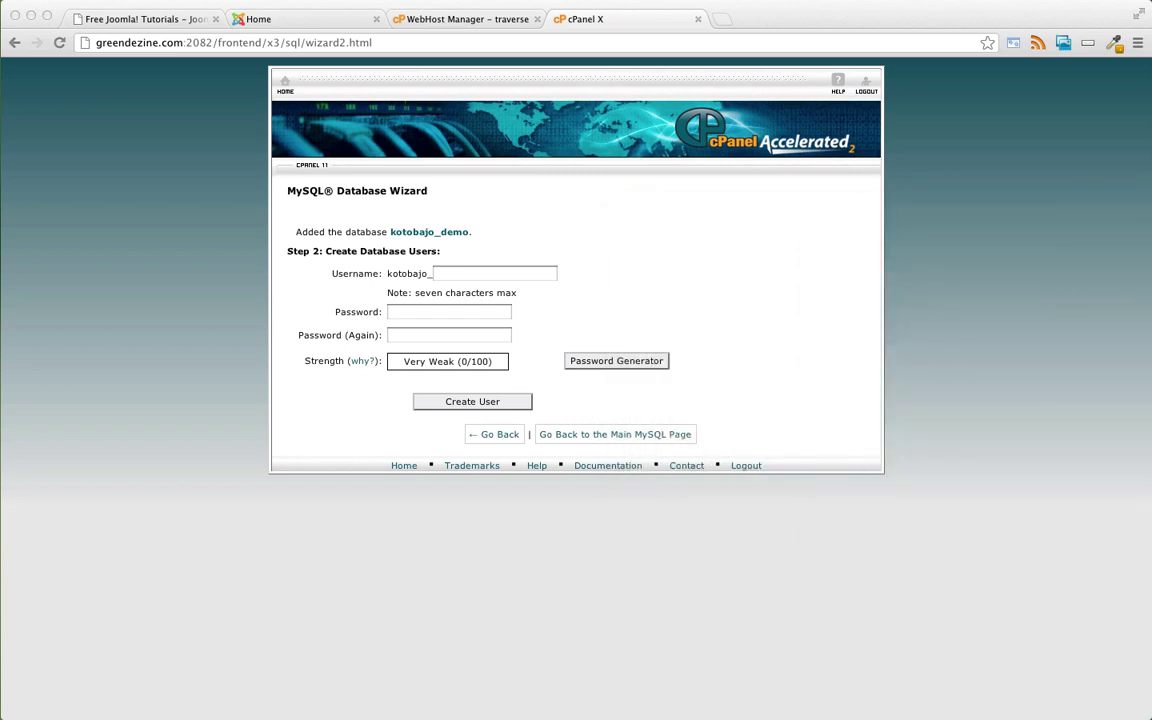
- Enter 'demo' as the new database user name
click(448, 272)
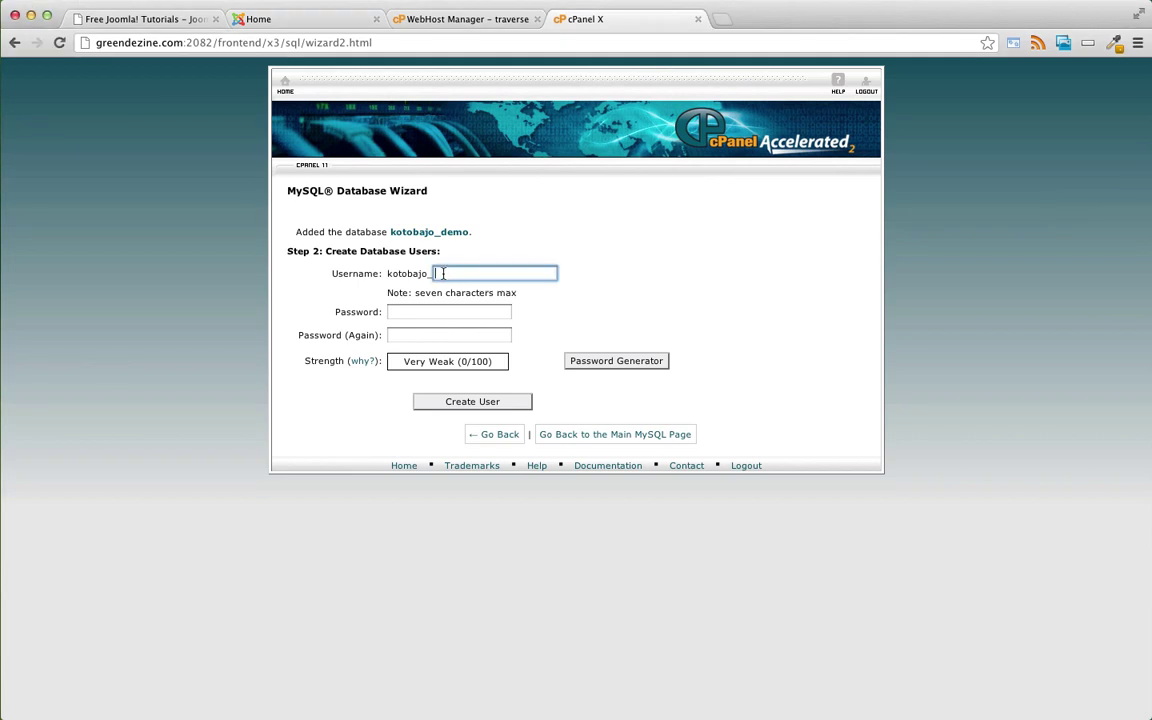
text(demo)
double_click(389, 273)
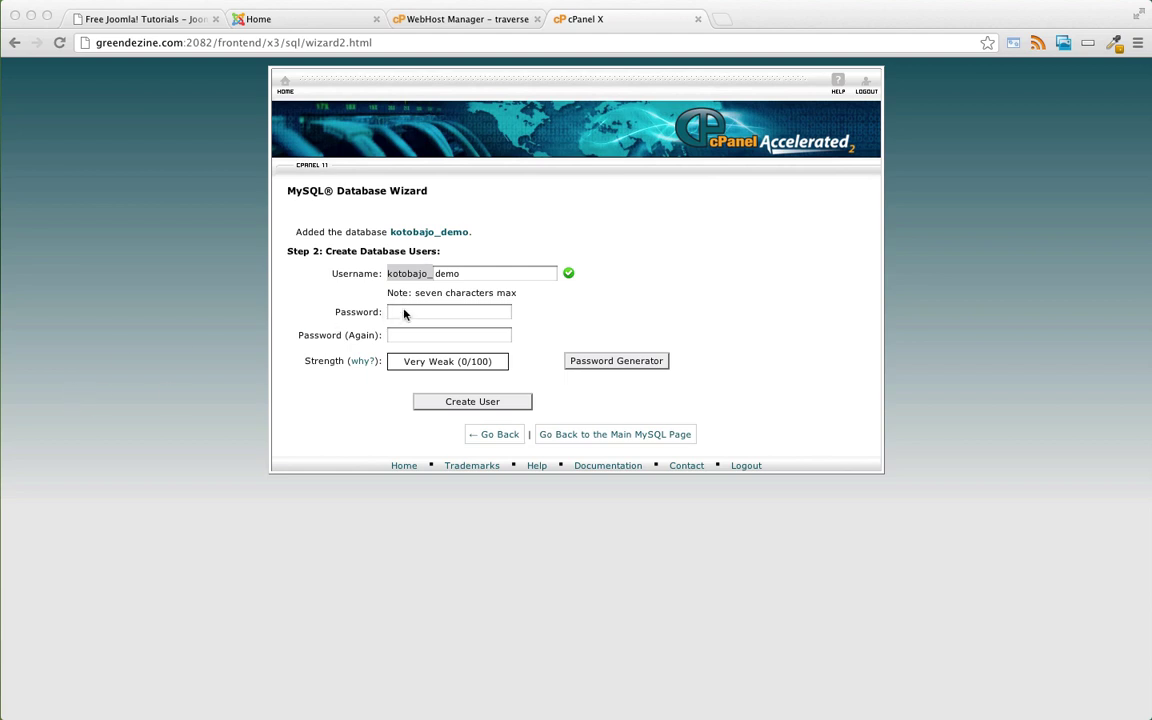
click(425, 312)
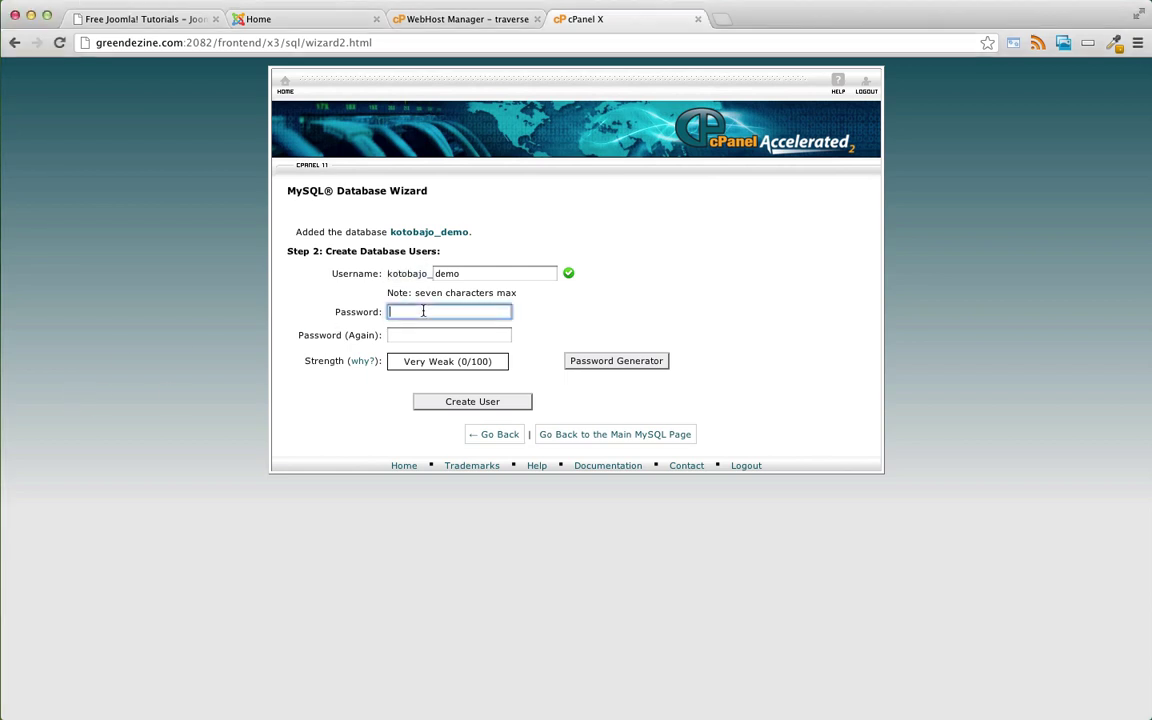
- Generate a strong random password, copy it, and use it for both password fields
click(598, 364)
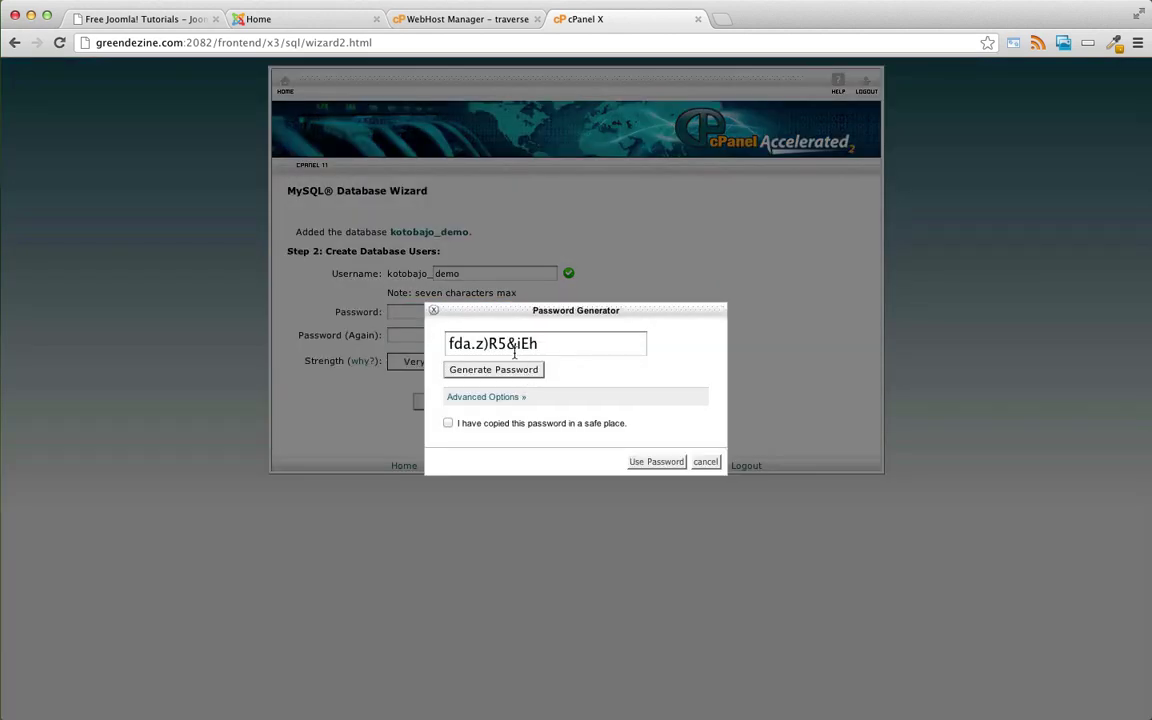
triple_click(517, 340)
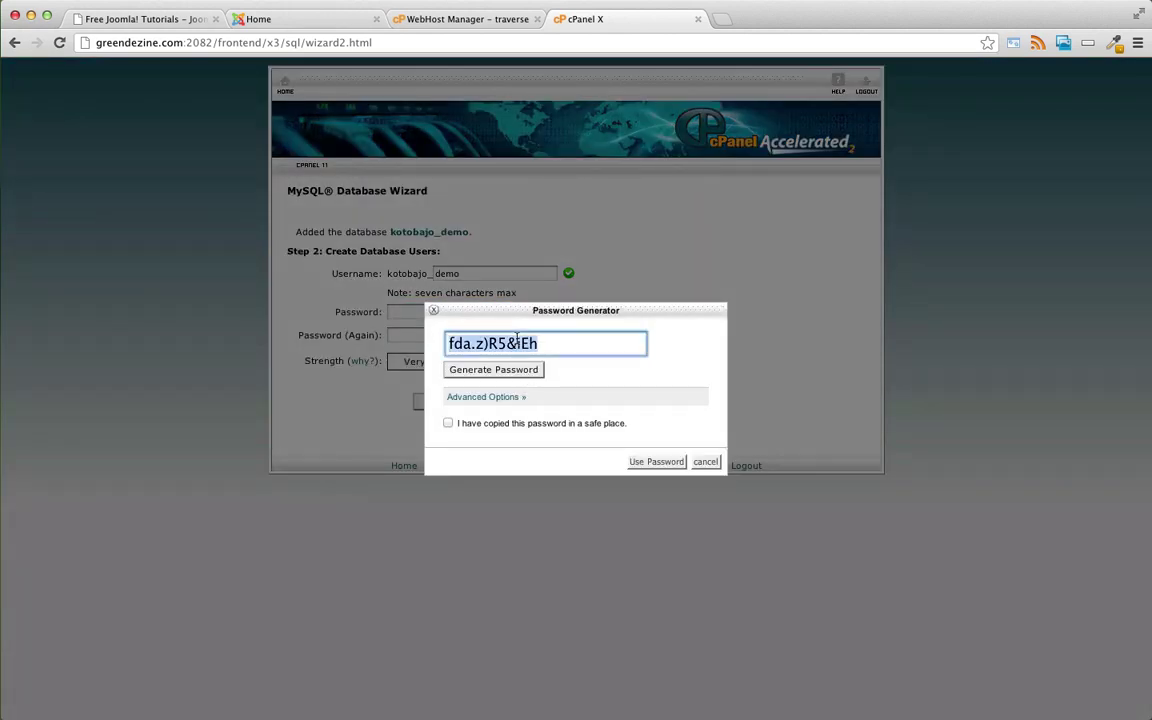
click(447, 423)
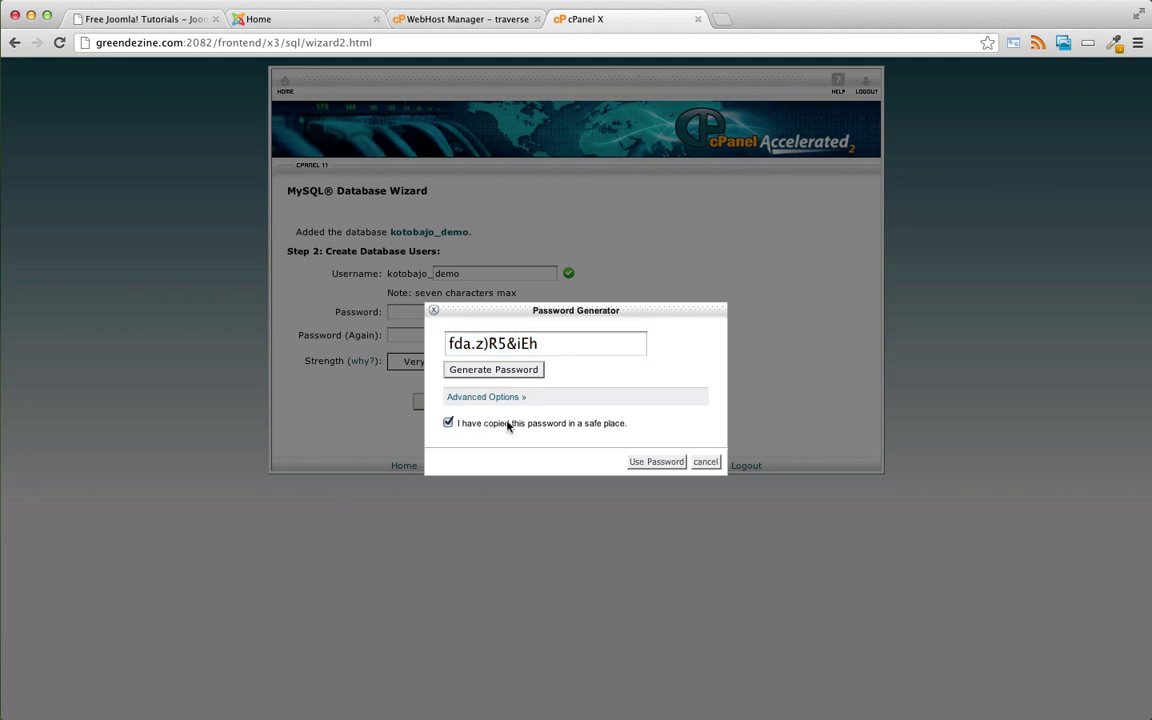
click(651, 461)
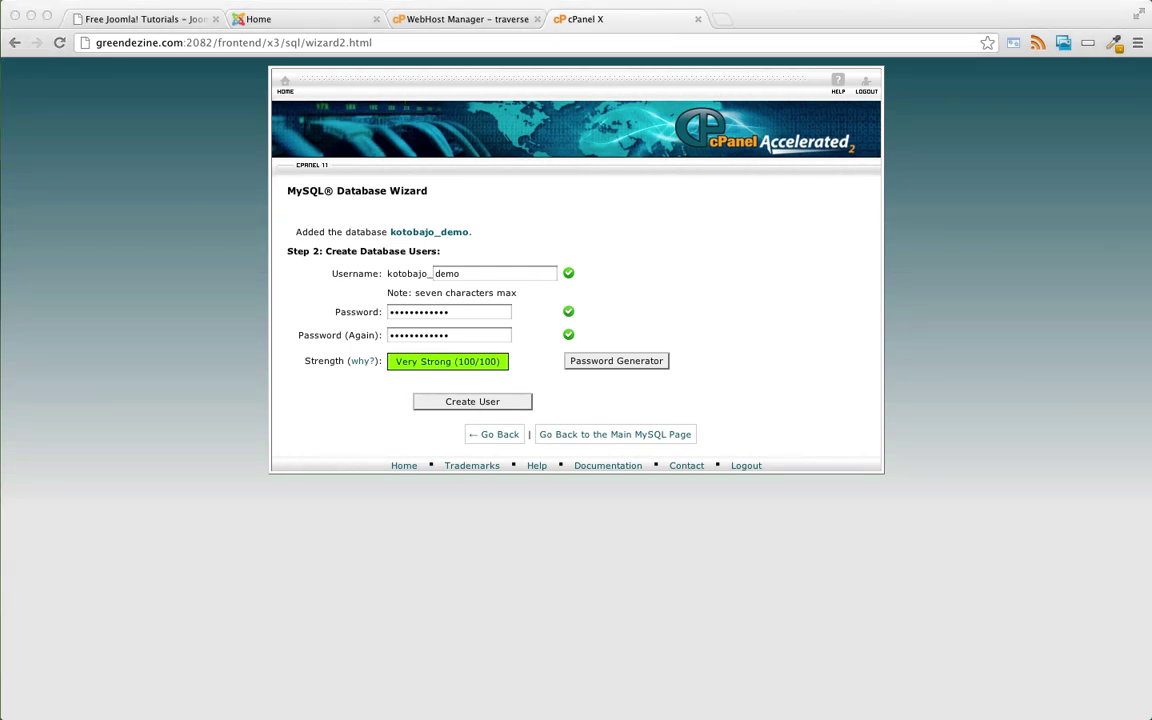
- Keep the password in the scratch notes and create the user kotobajo_demo
drag(668, 205, 805, 177)
key(super+Tab)
click(463, 404)
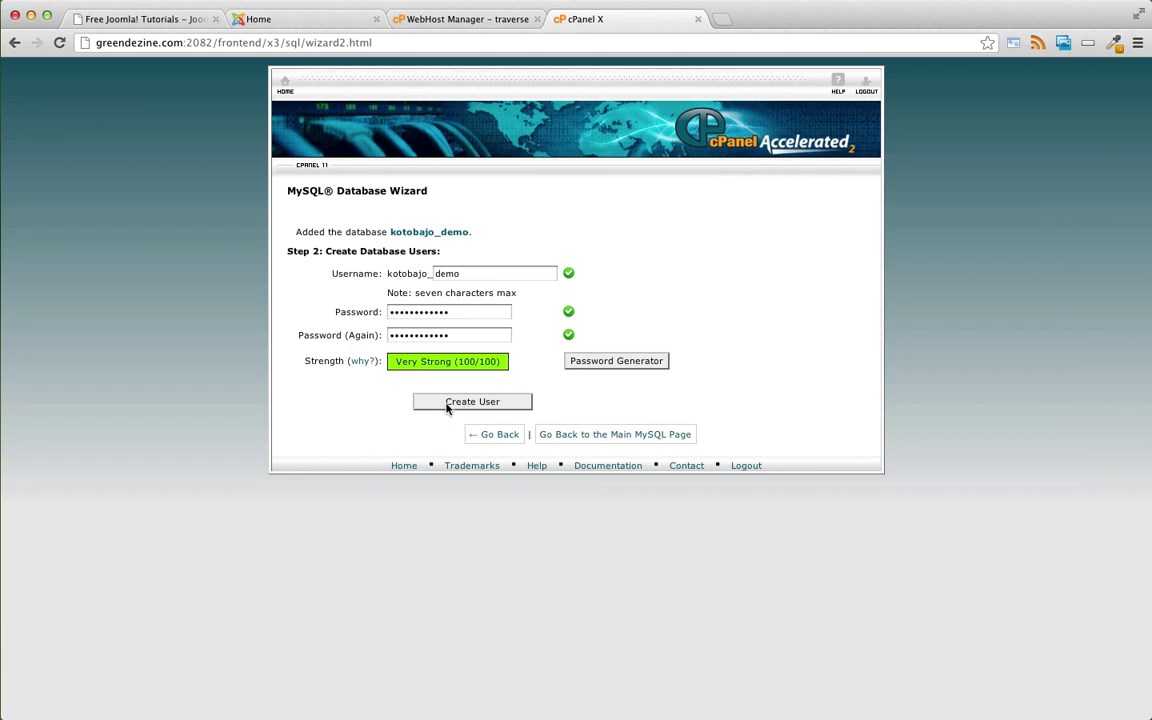
click(445, 405)
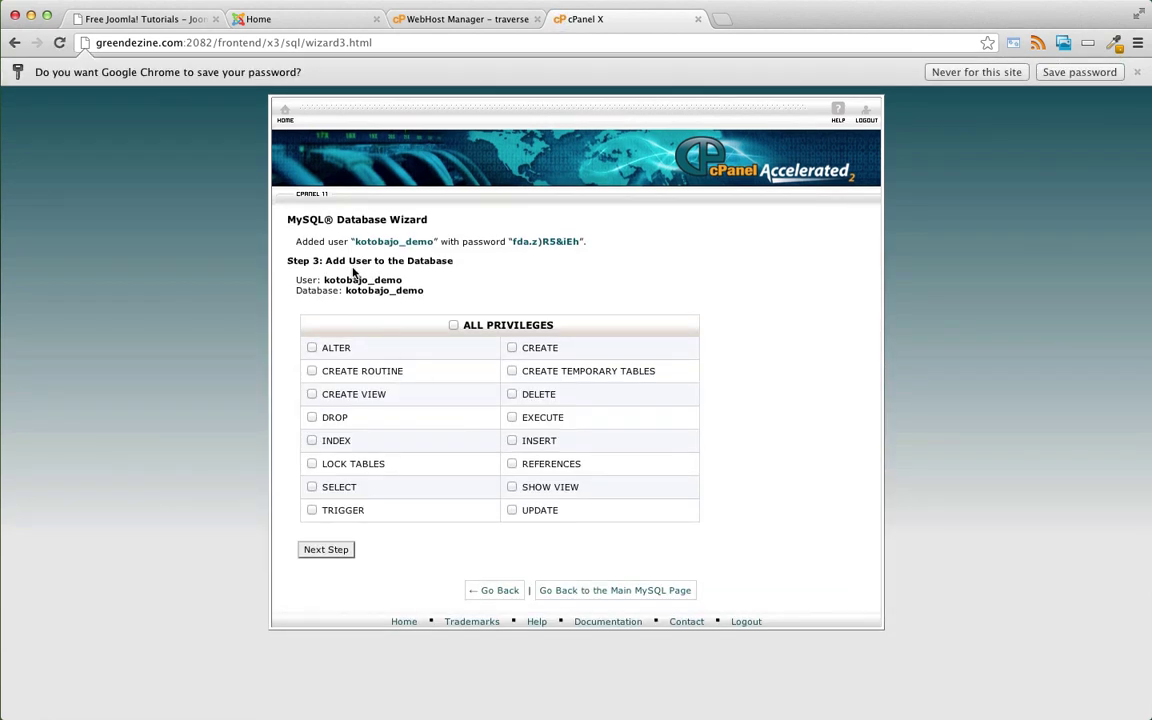
- Grant kotobajo_demo ALL PRIVILEGES on kotobajo_demo and return to the cPanel home page
click(453, 326)
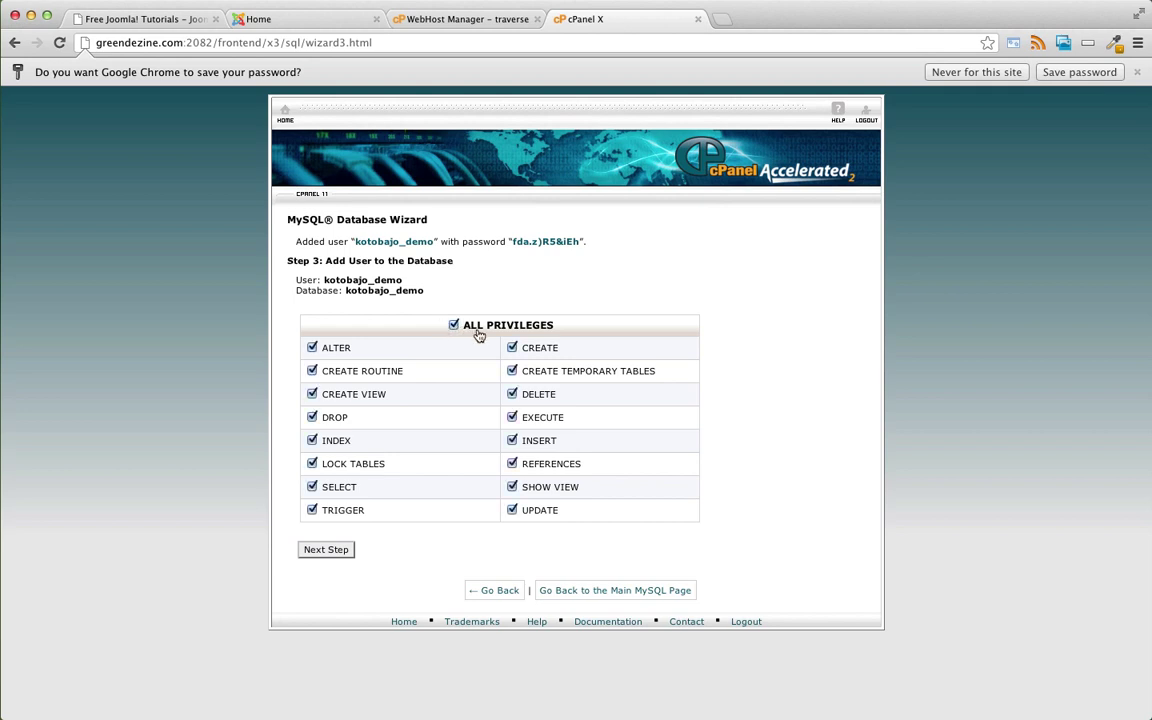
click(330, 550)
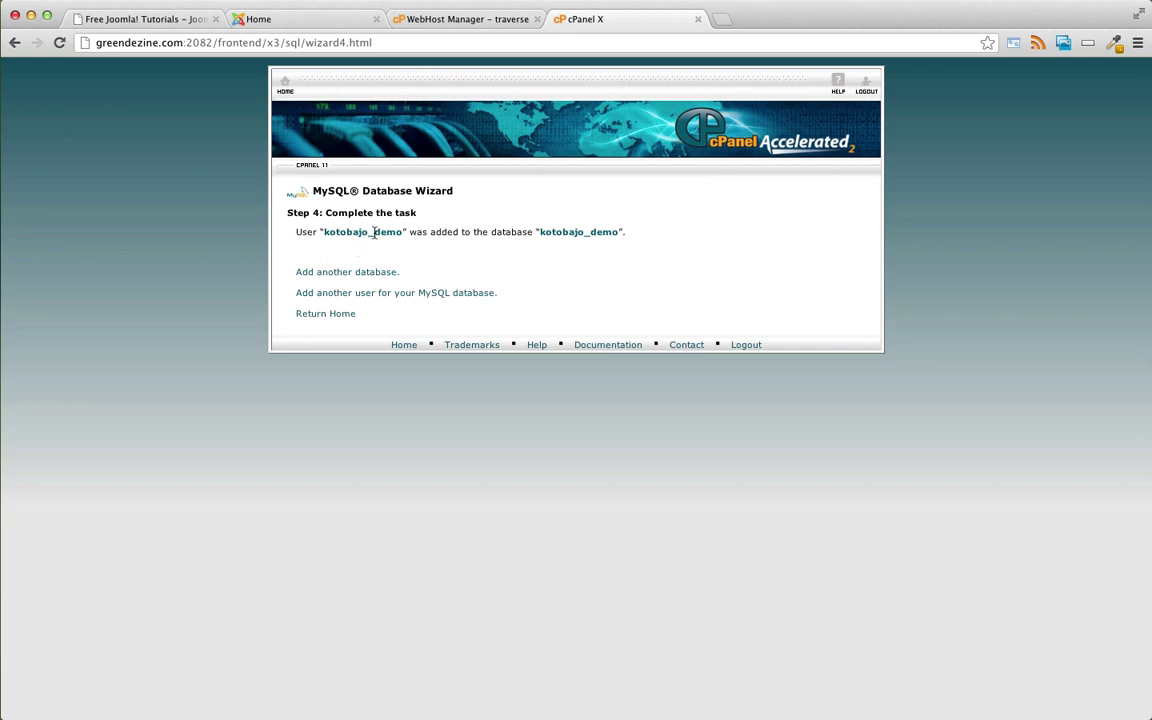
click(348, 314)
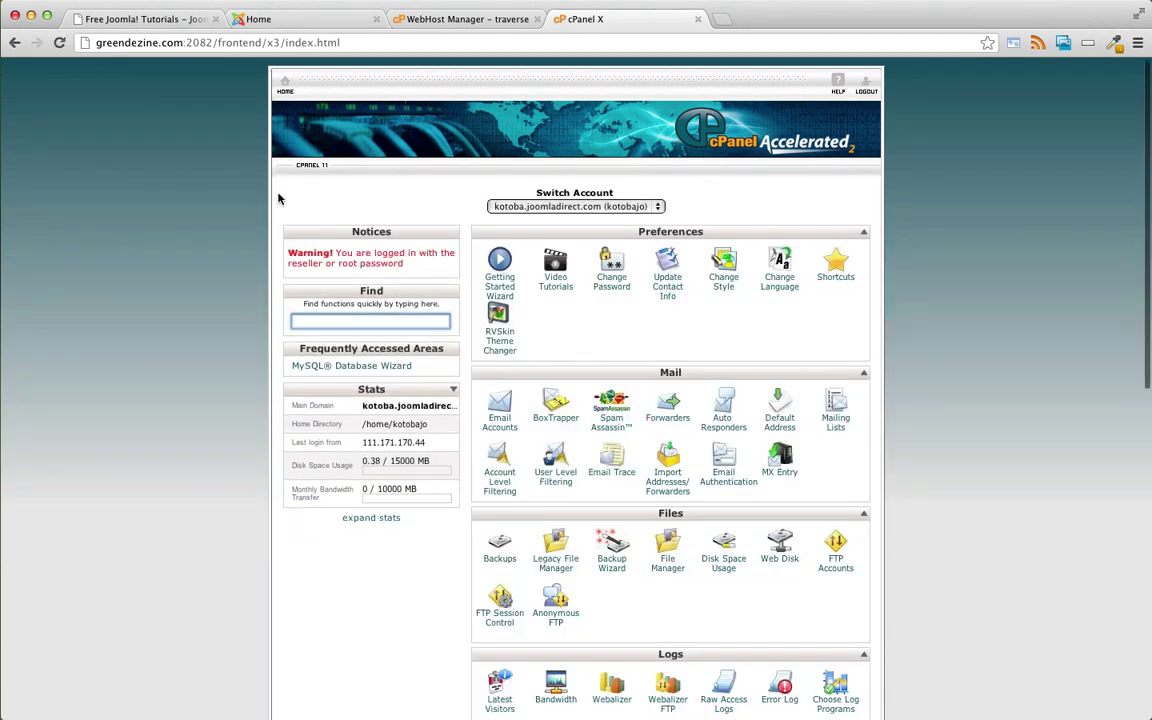
- Open File Manager at the web root public_html listing
scroll(278, 196, down, 3)
scroll(278, 196, down, 1)
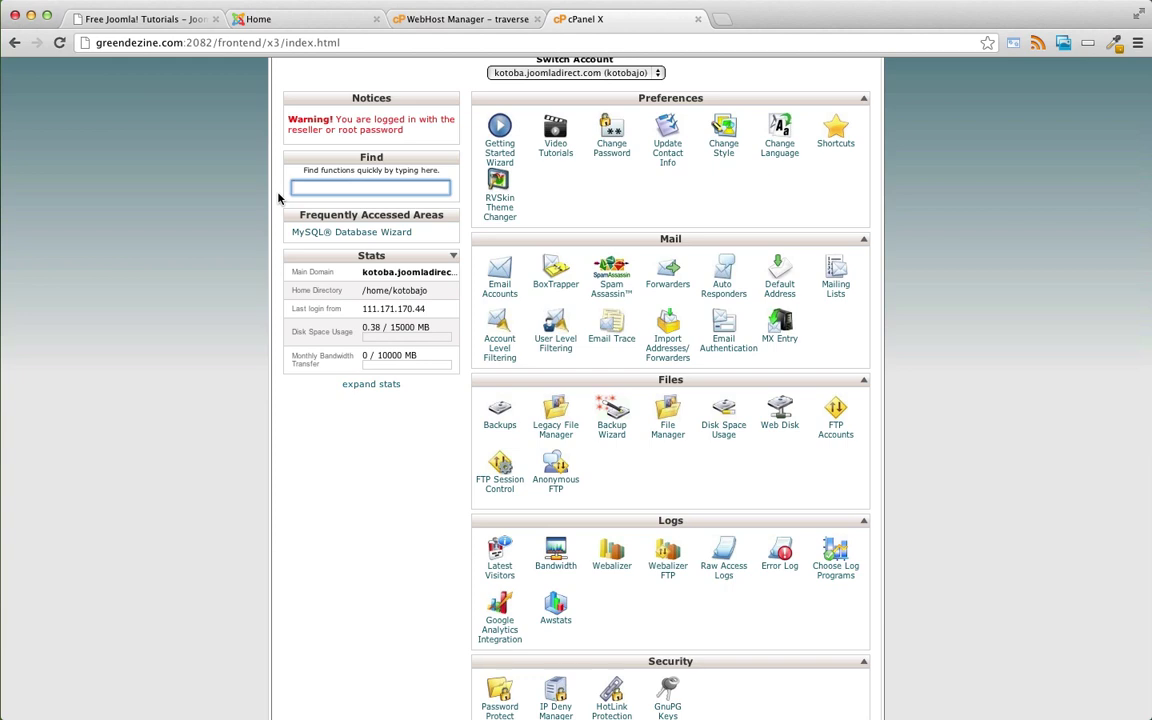
scroll(278, 196, down, 2)
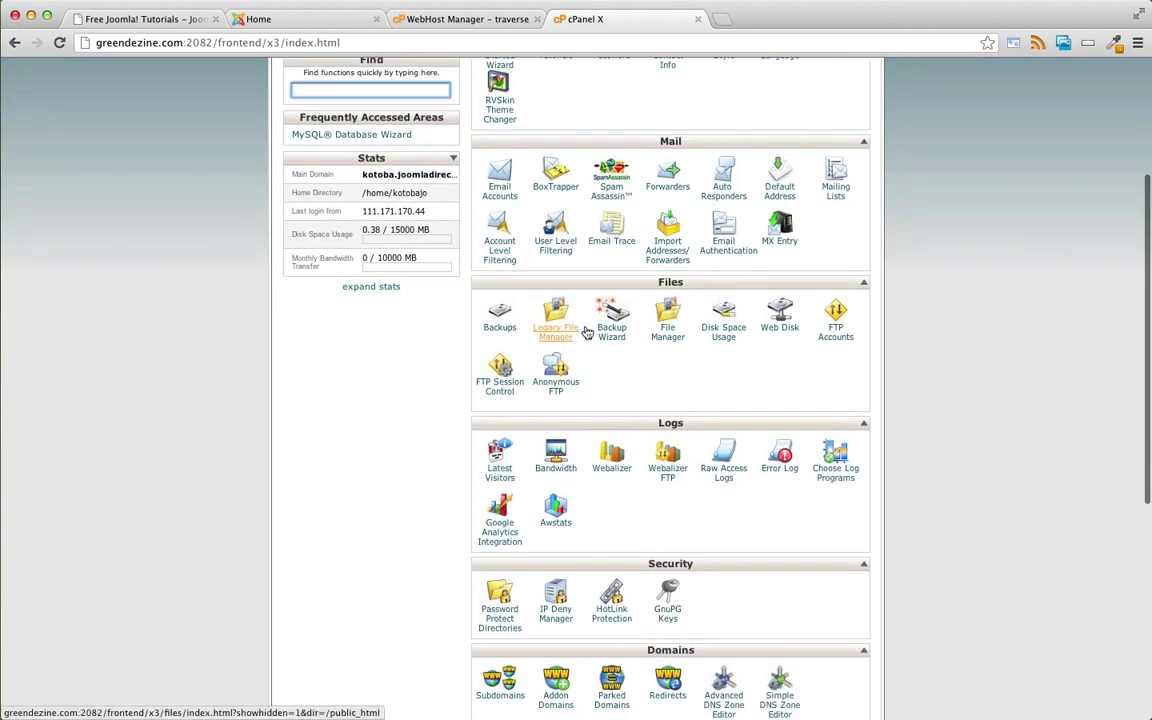
scroll(662, 322, down, 1)
click(666, 318)
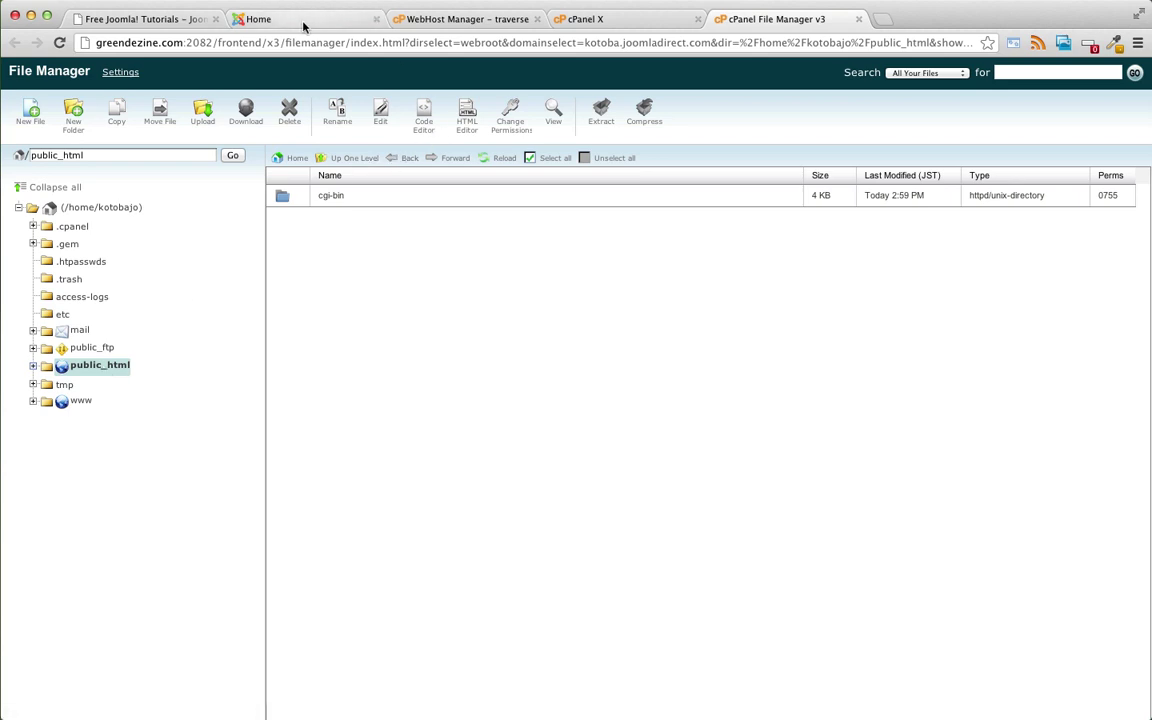
click(580, 19)
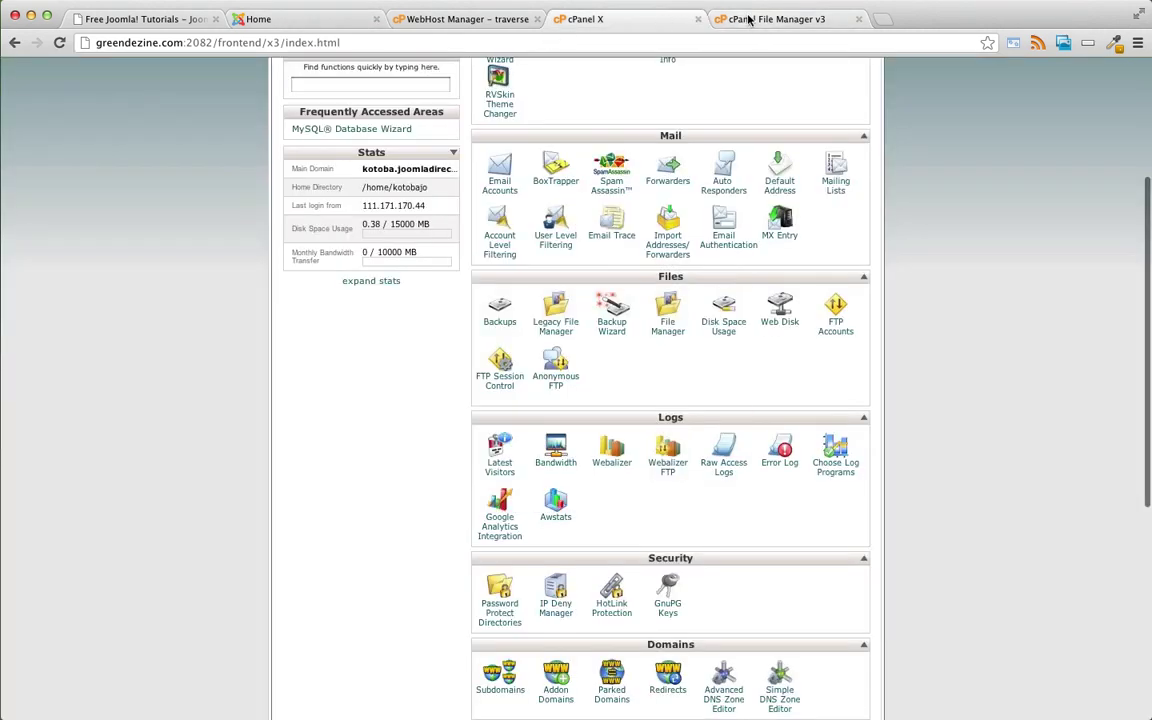
click(746, 19)
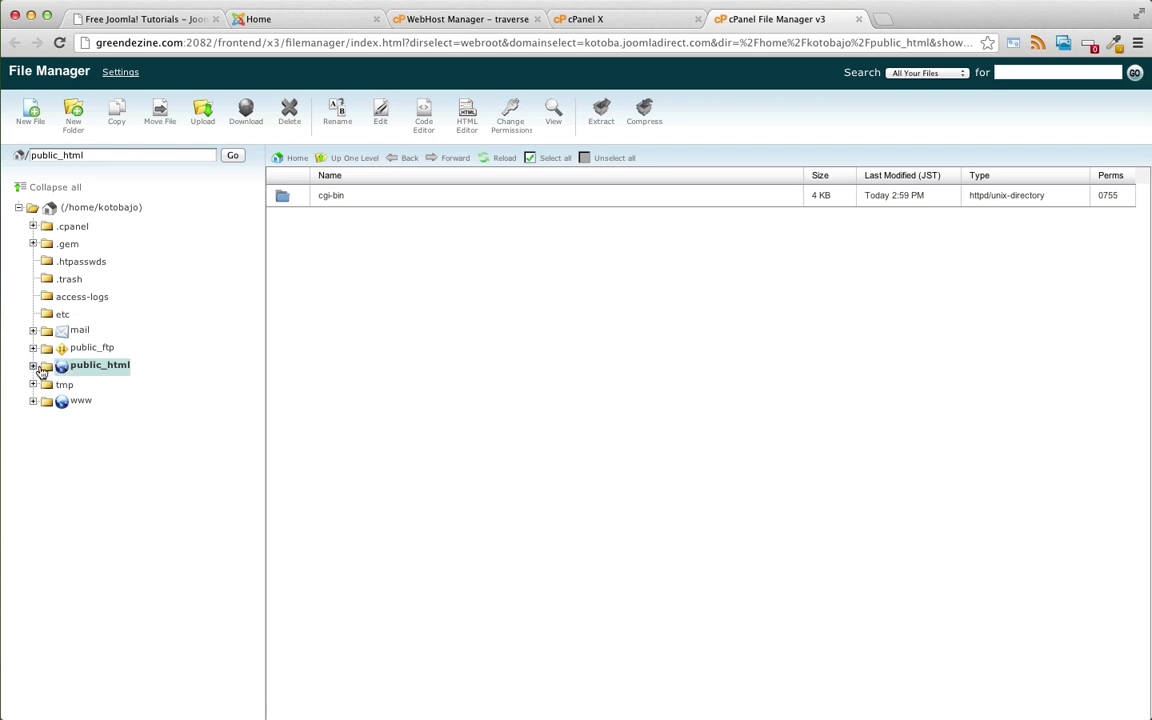
- Expand public_html in the folder tree to show cgi-bin
click(36, 369)
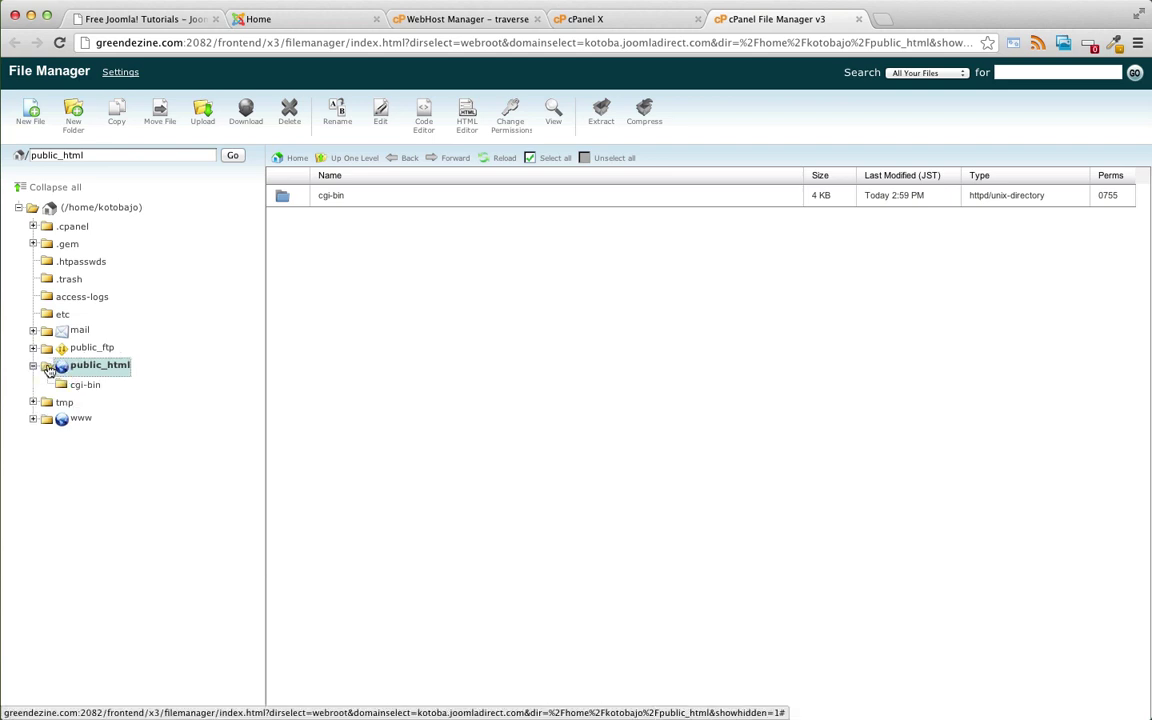
click(36, 368)
click(35, 367)
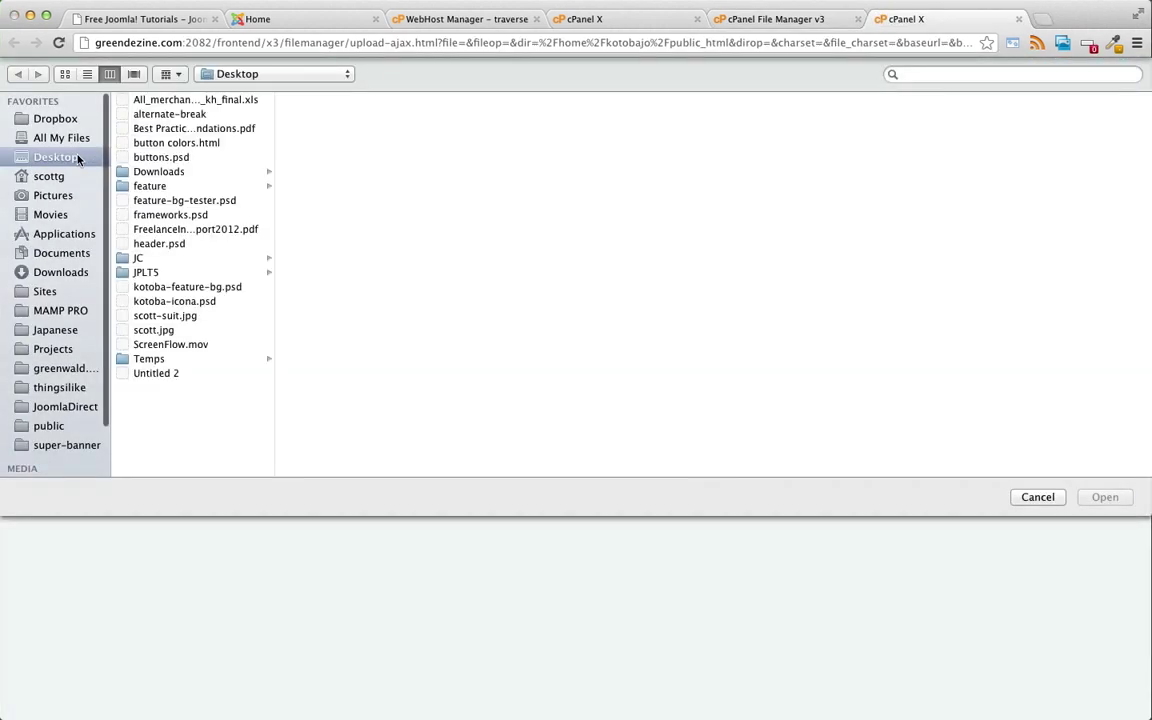
- Upload kotoba_yoo_master_package_j25.zip from Downloads > Kotoba_Joomla_Unzip_First into public_html
click(146, 170)
click(314, 104)
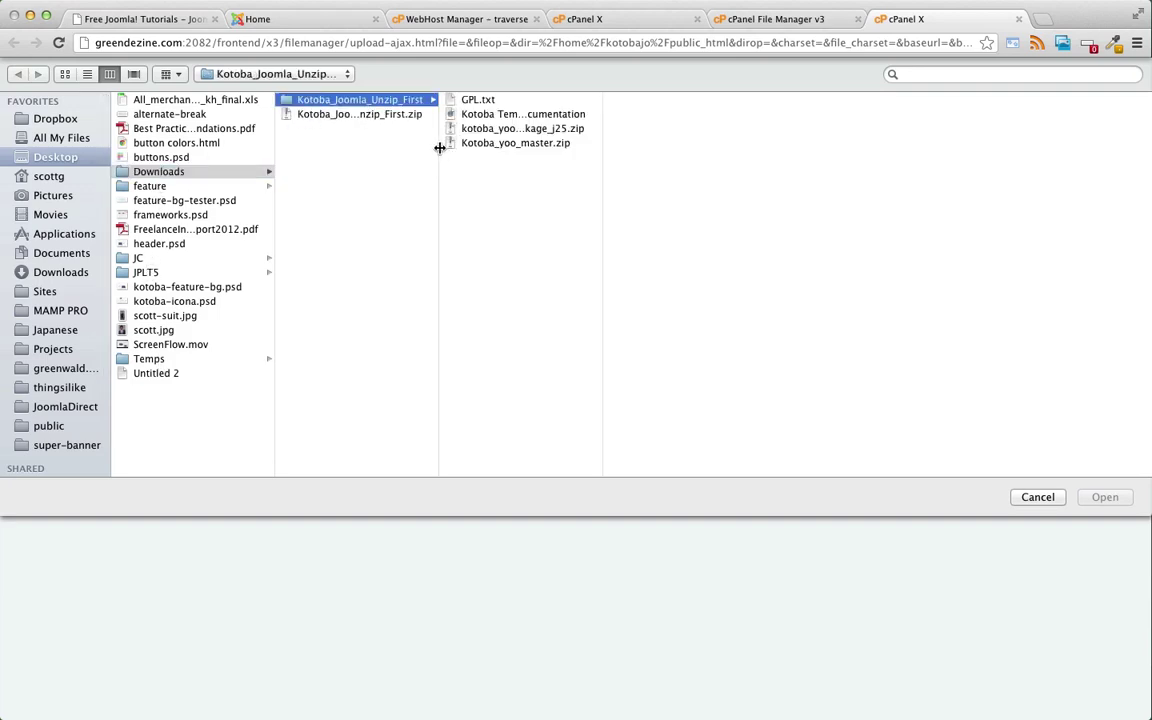
drag(438, 148, 537, 148)
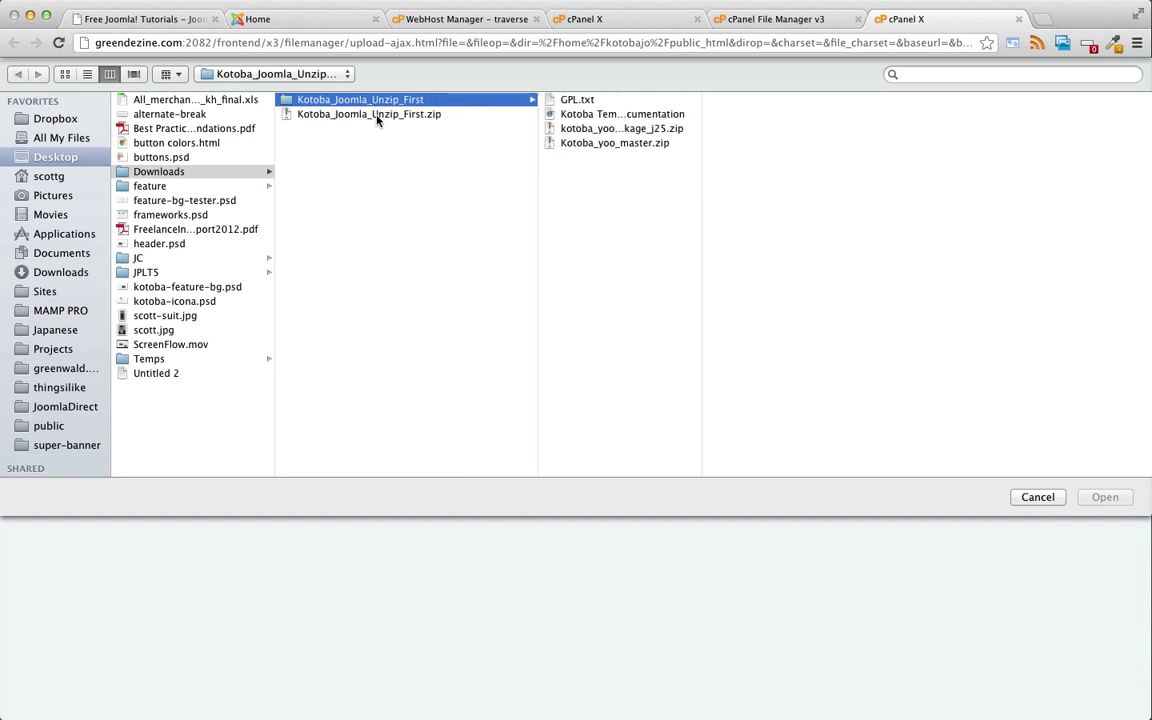
click(565, 133)
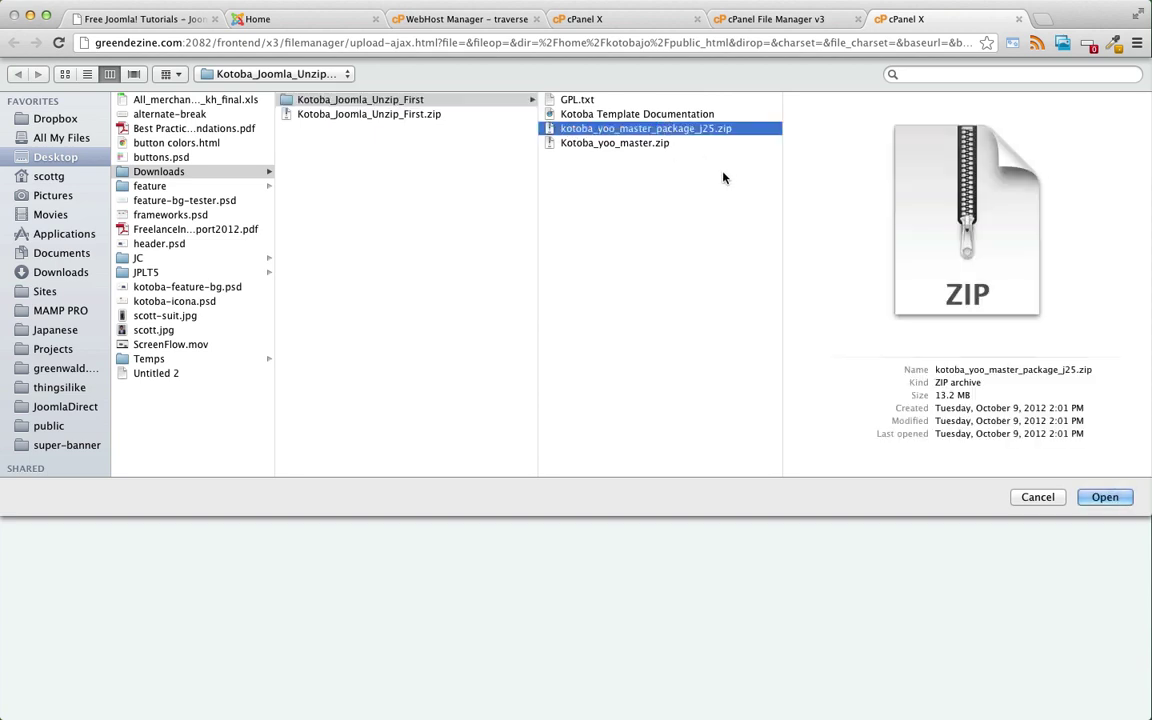
click(1100, 496)
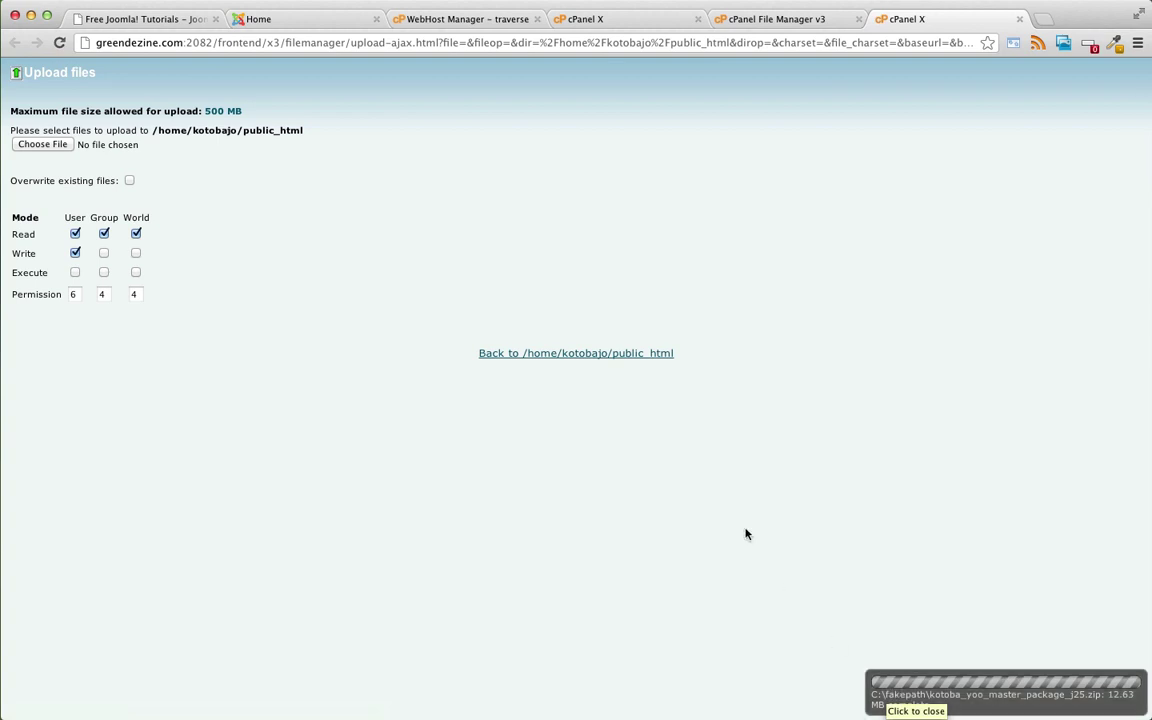
- Return to the public_html listing and select the uploaded kotoba_yoo_master_package_j25.zip
click(548, 355)
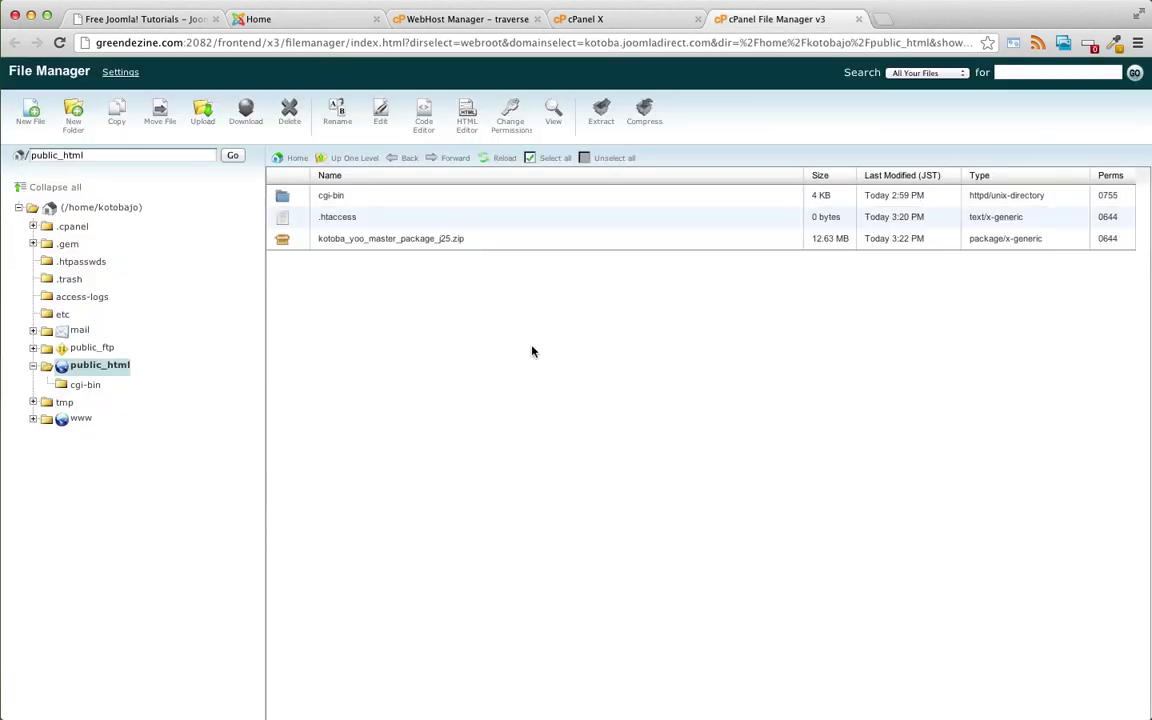
click(350, 239)
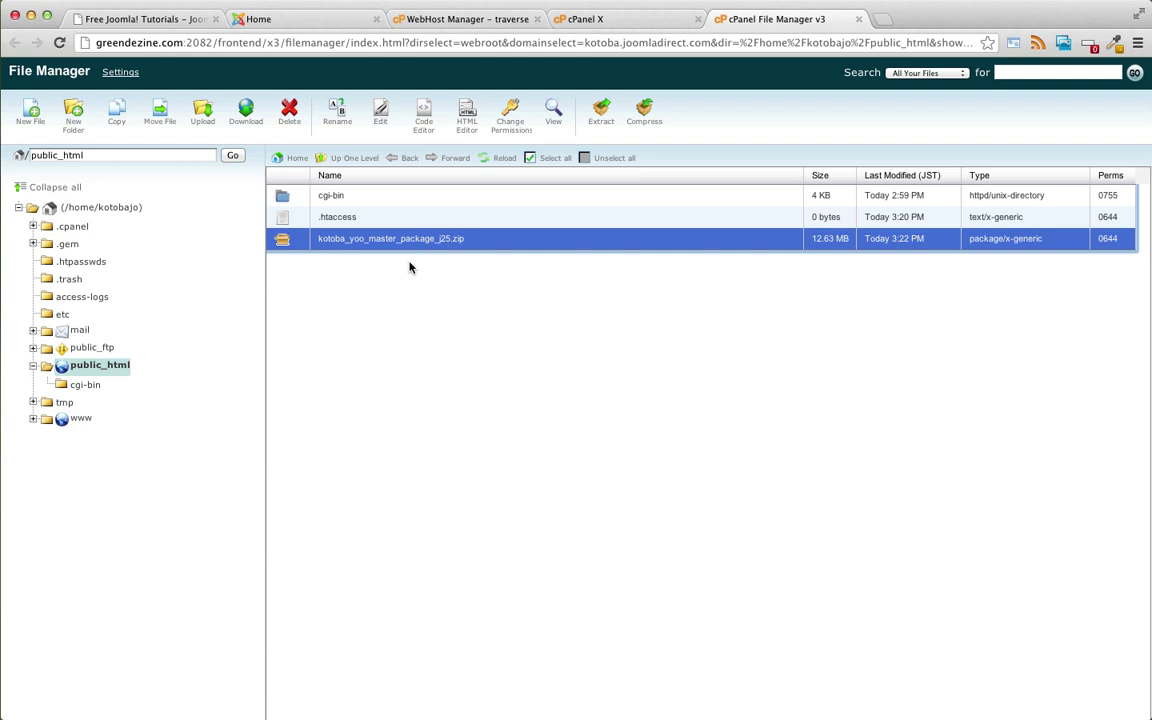
double_click(379, 239)
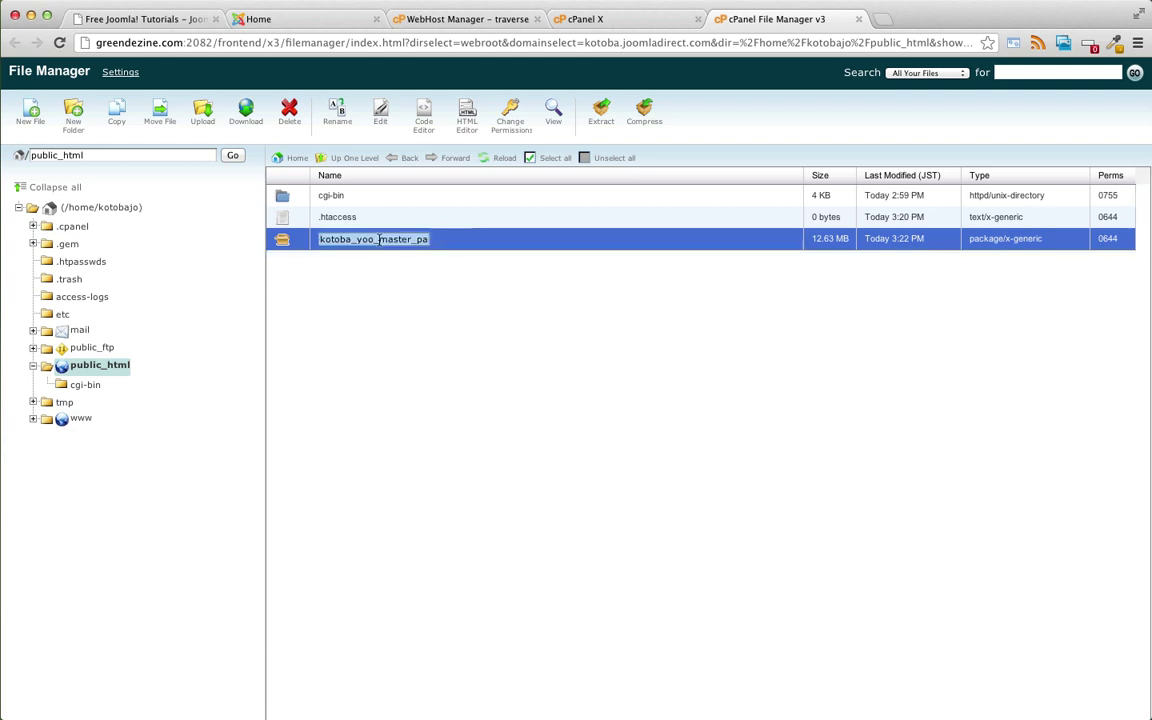
click(498, 244)
click(496, 246)
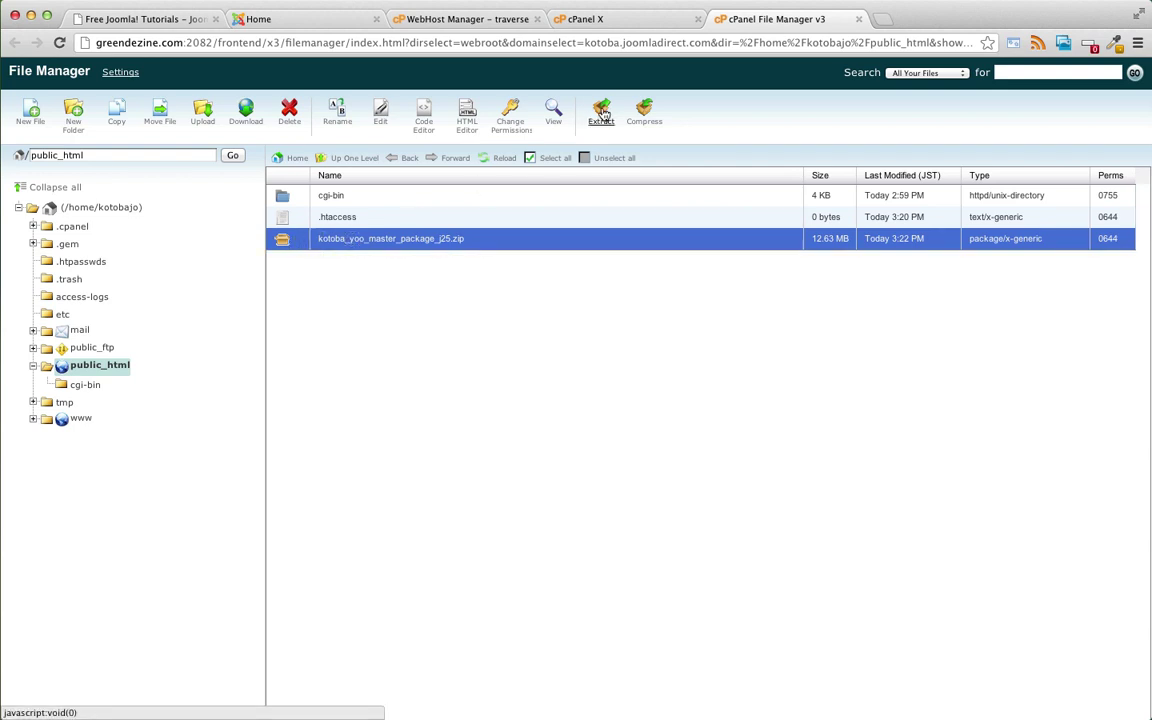
- Extract the zip into /public_html and dismiss the extraction results
click(601, 112)
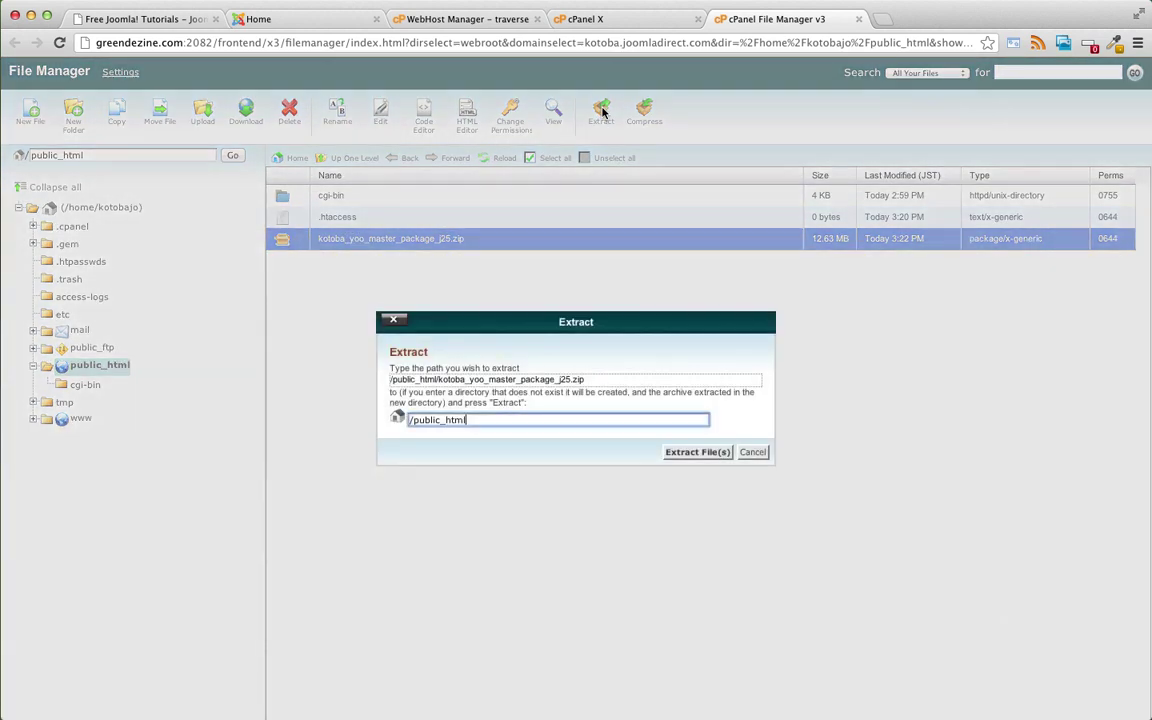
drag(409, 420, 451, 419)
double_click(431, 420)
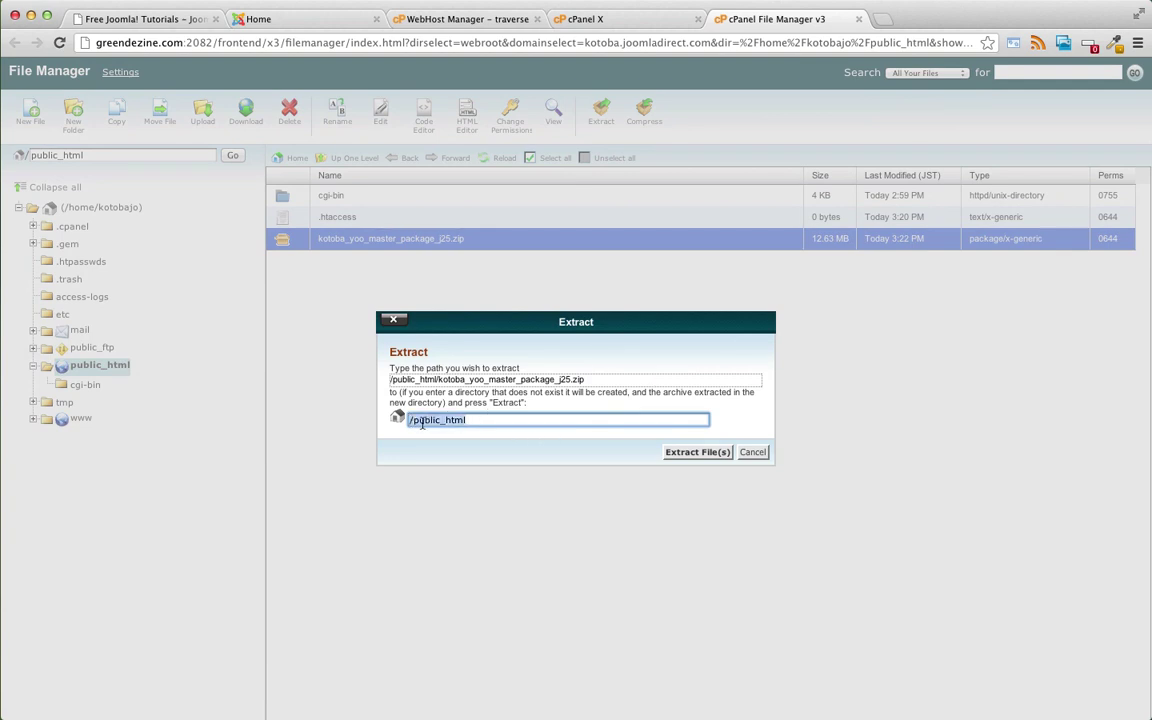
click(410, 420)
double_click(410, 420)
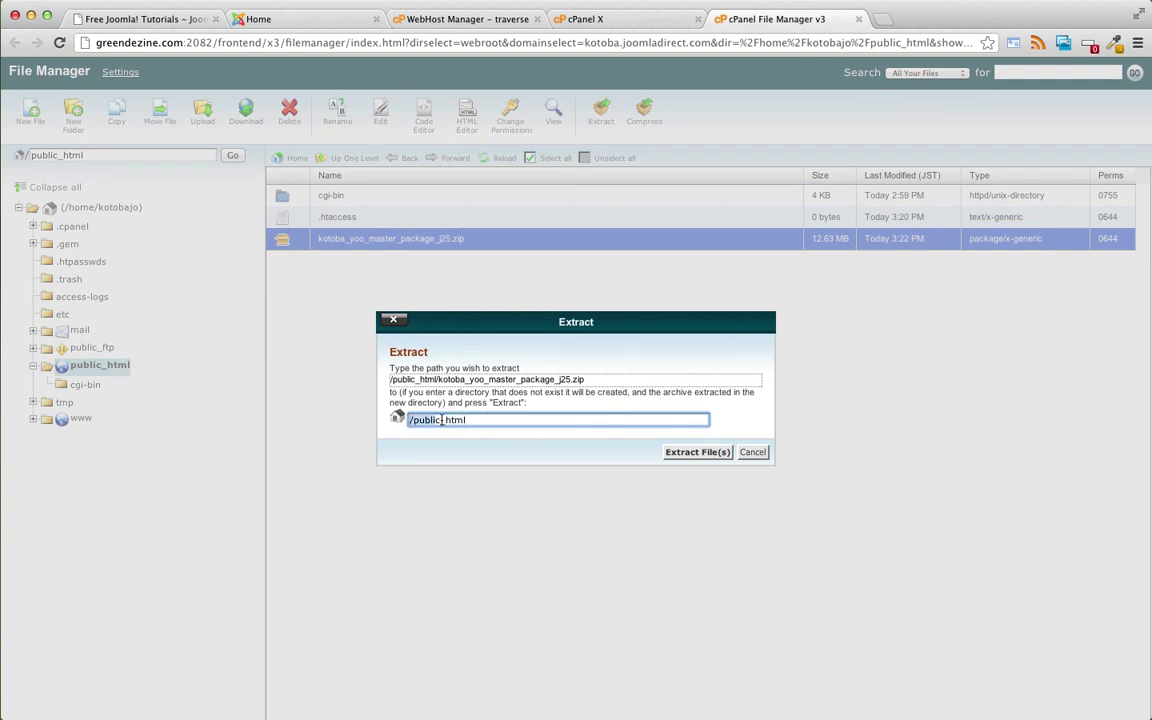
click(697, 452)
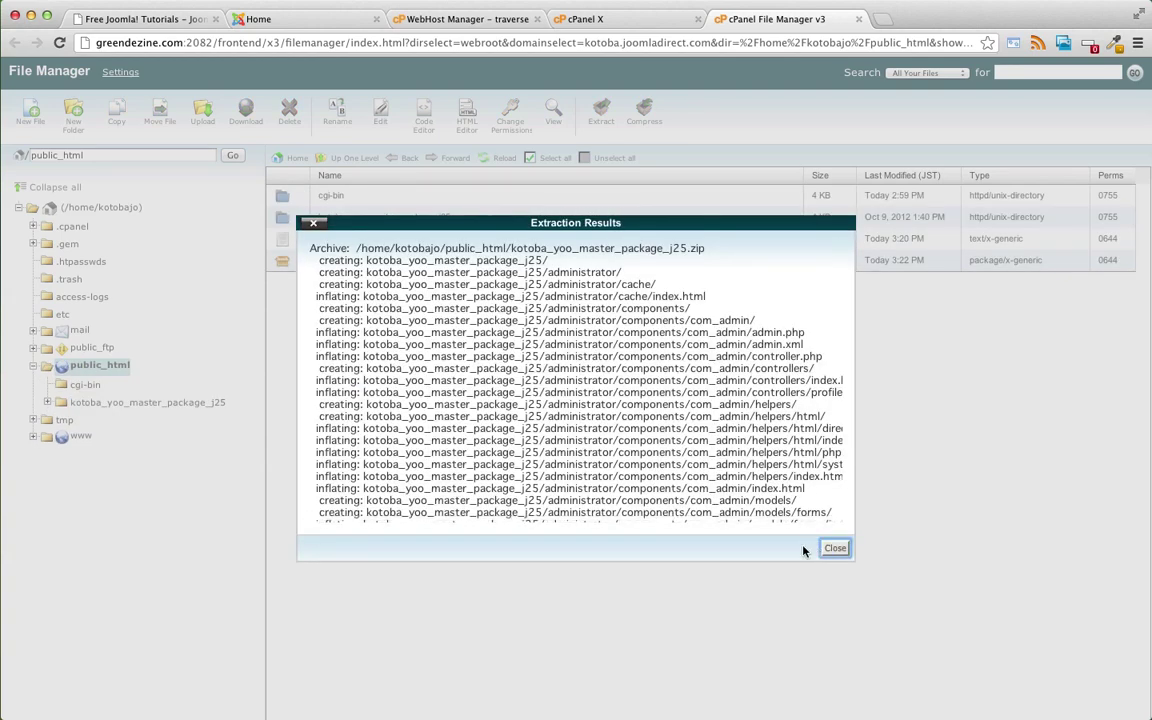
click(835, 548)
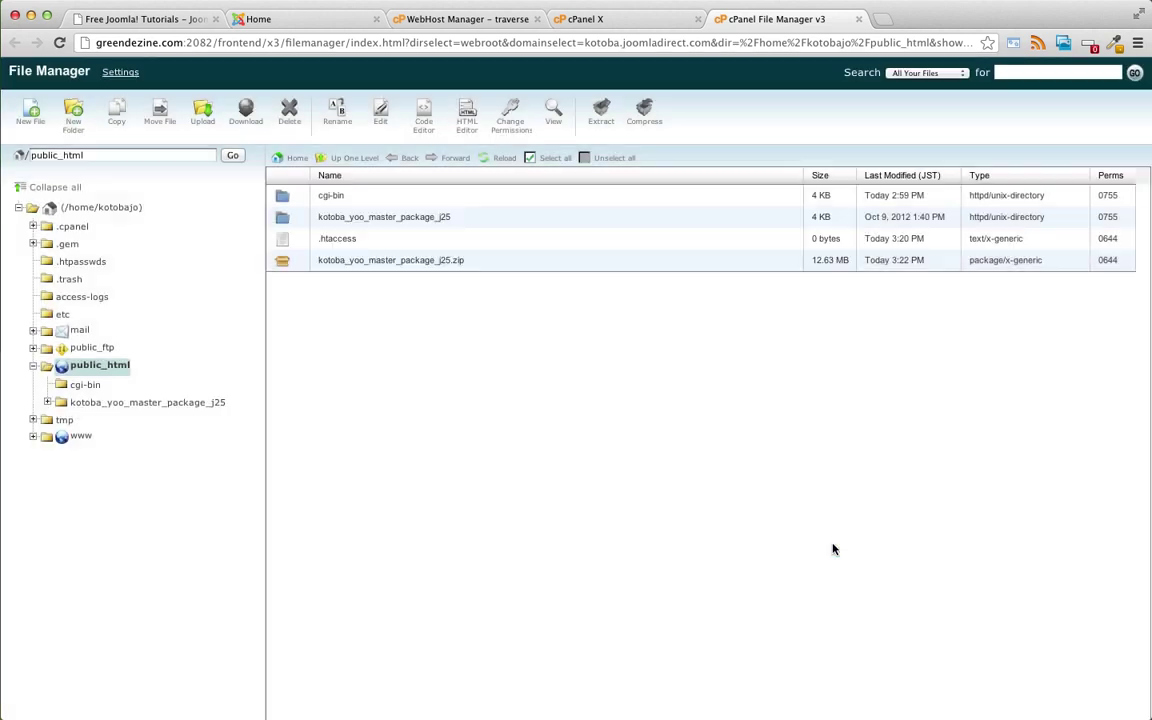
- Delete the uploaded kotoba_yoo_master_package_j25.zip archive
click(338, 261)
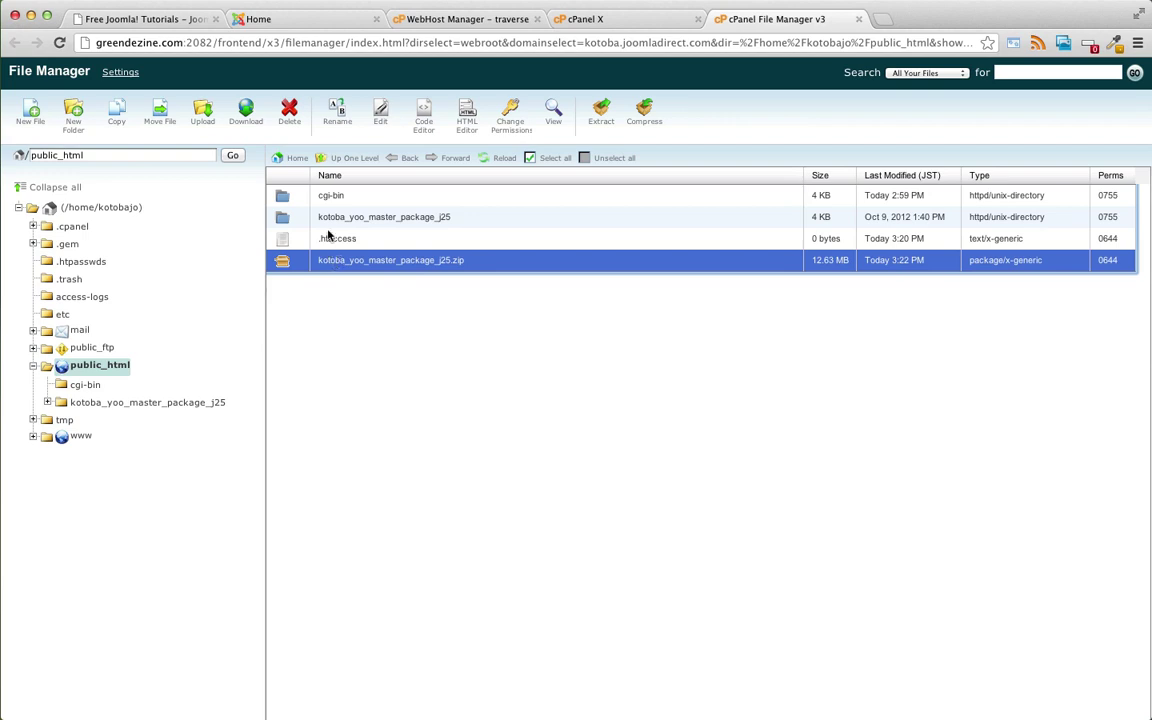
click(289, 112)
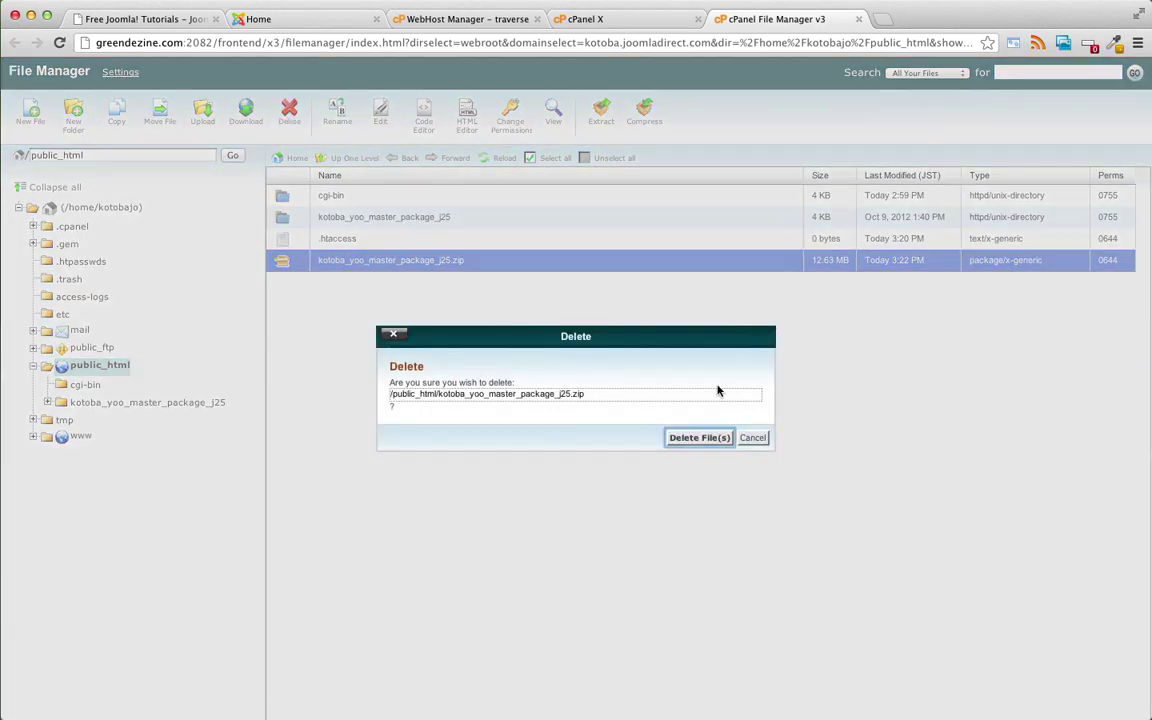
click(690, 437)
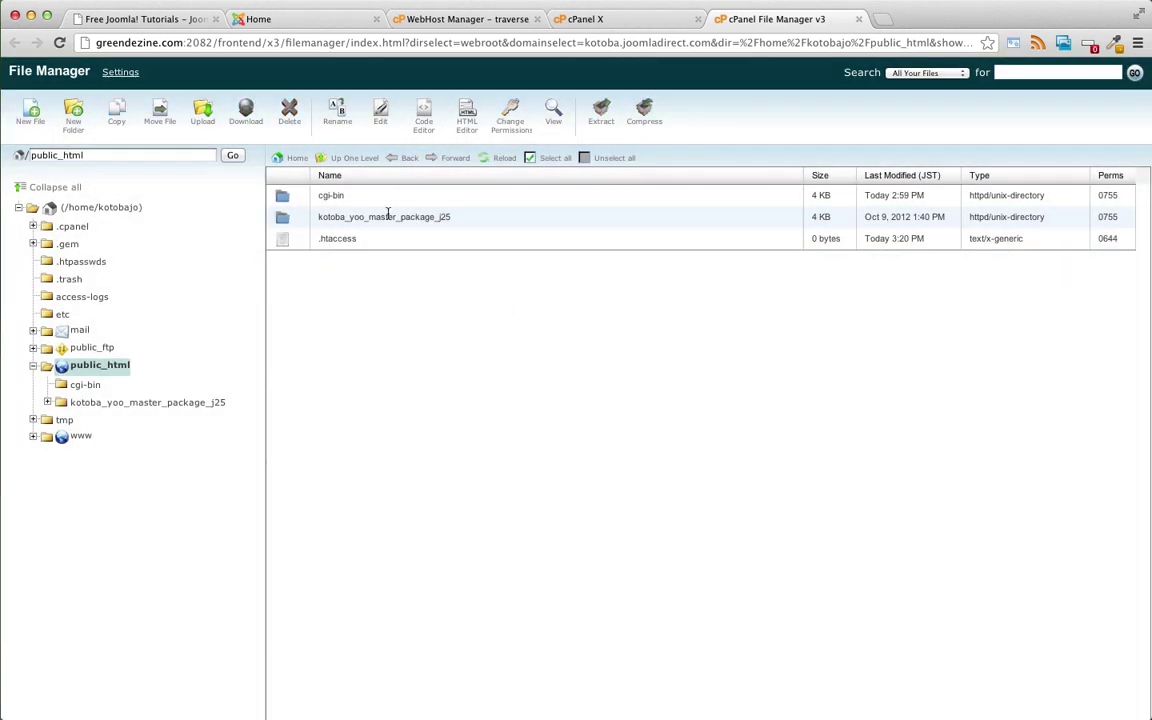
- Select all 22 items, administrator through web.config.txt, in the package folder and move them into public_html
click(333, 217)
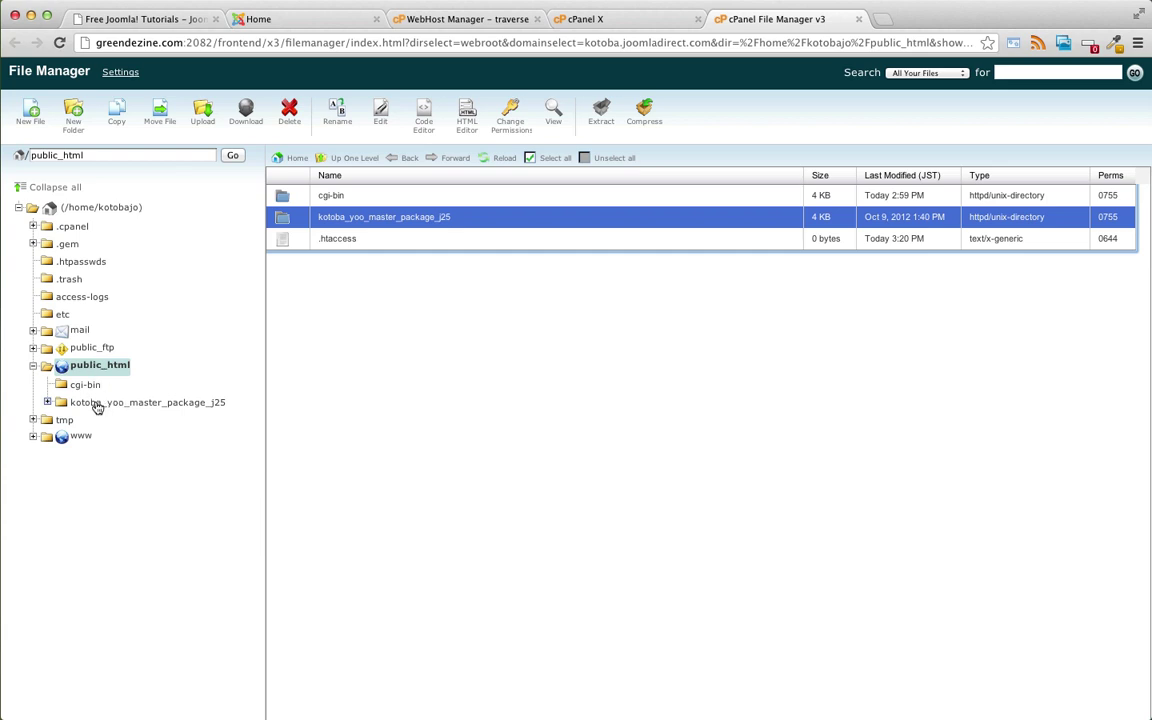
click(97, 403)
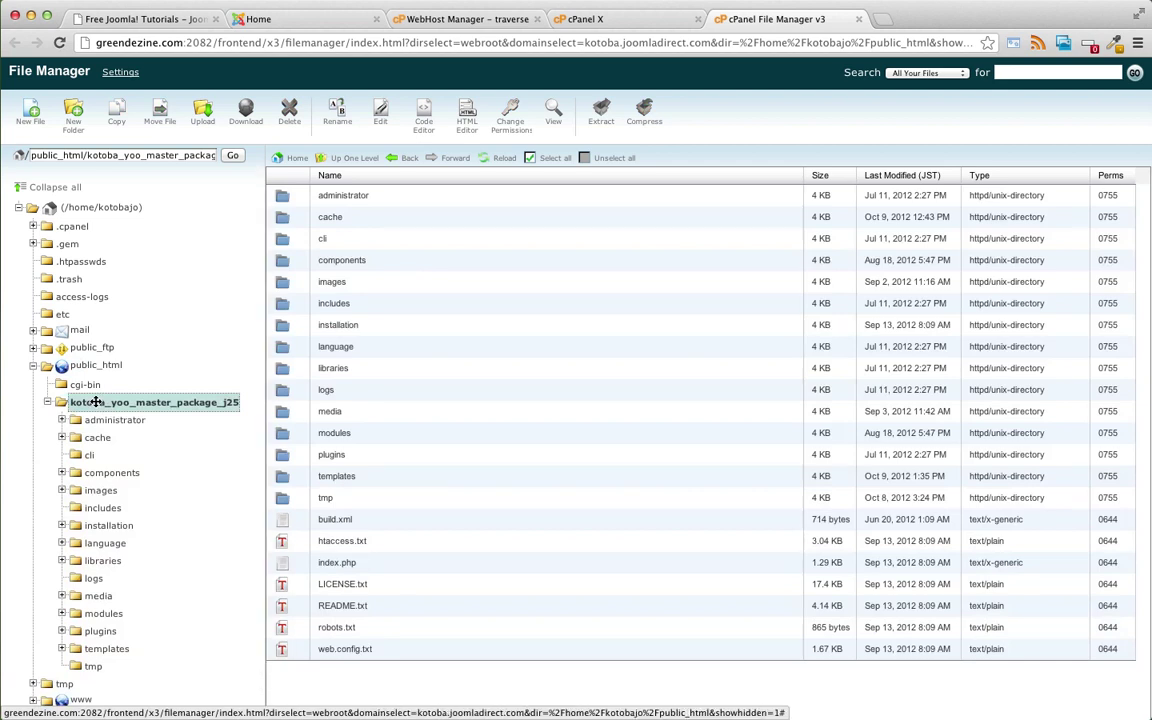
click(338, 195)
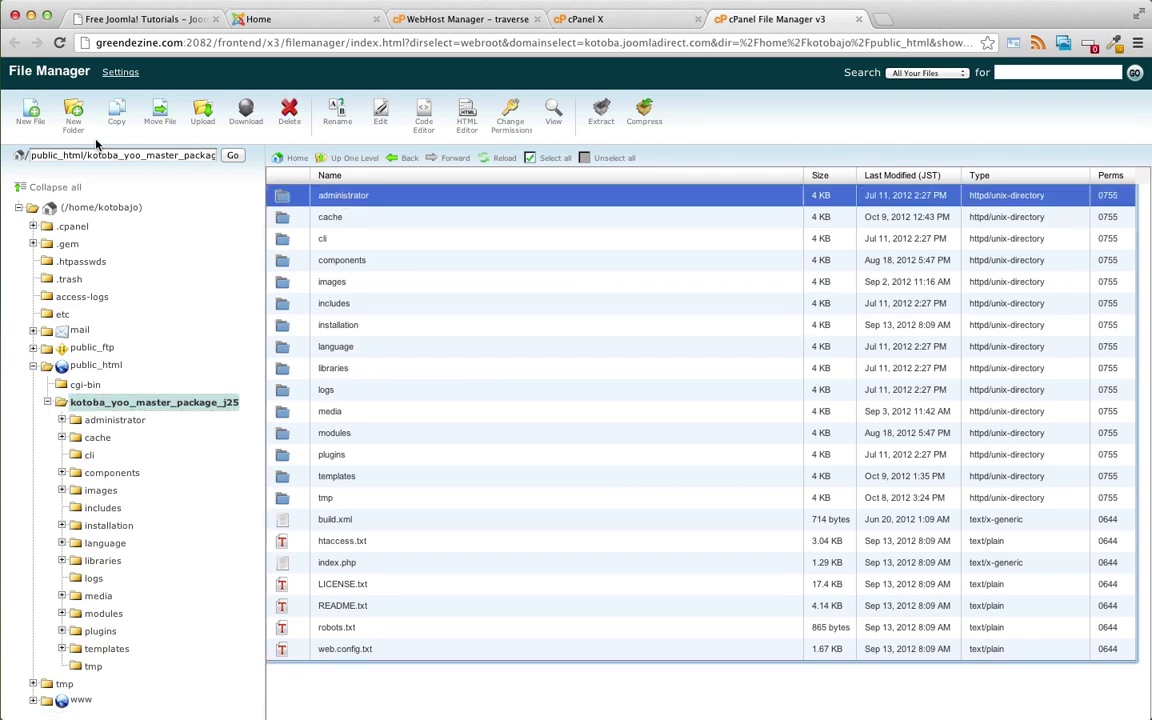
click(92, 402)
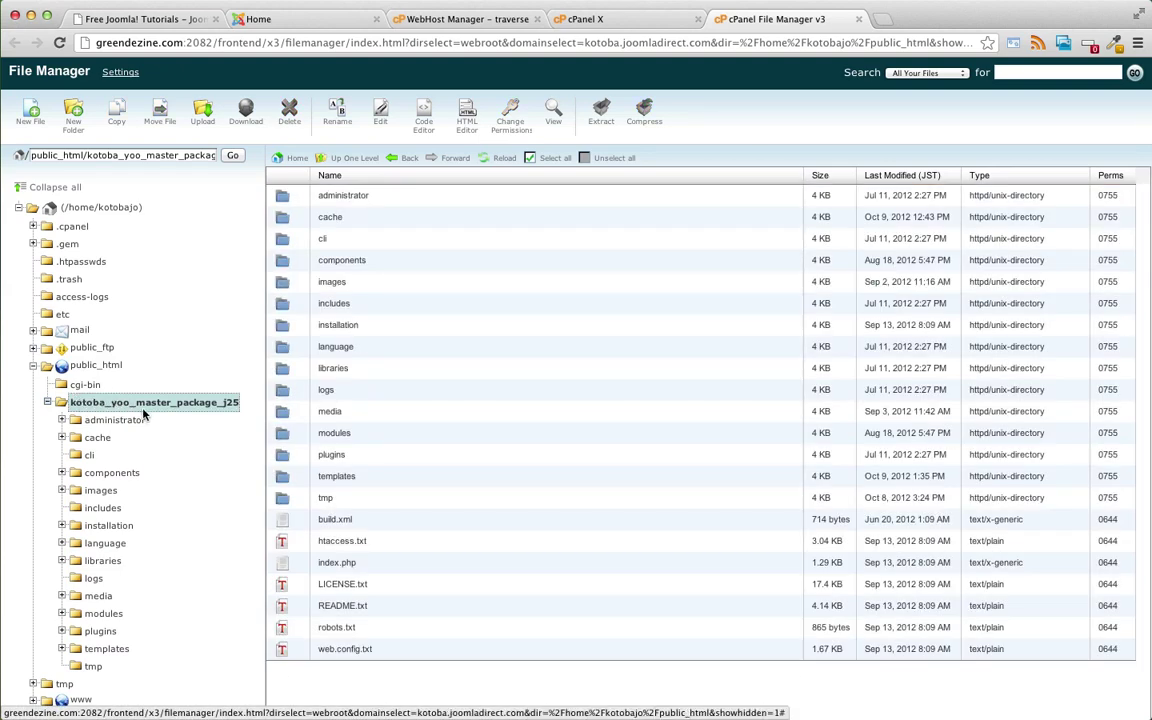
click(335, 196)
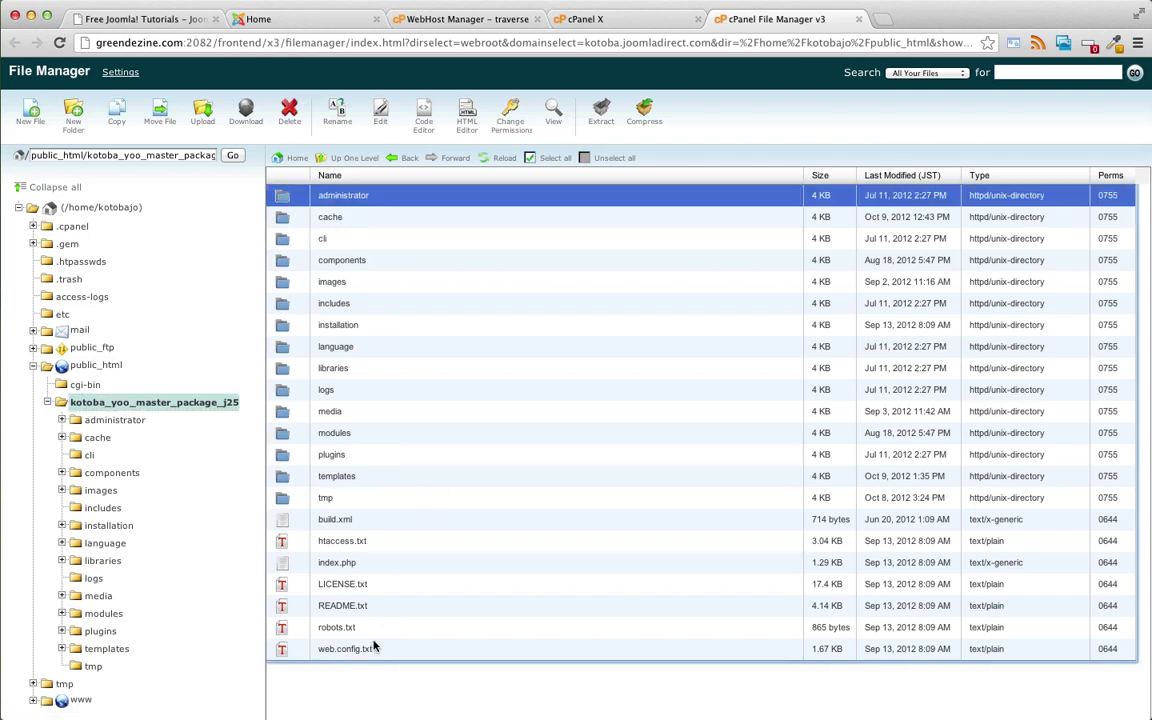
shift+click(345, 649)
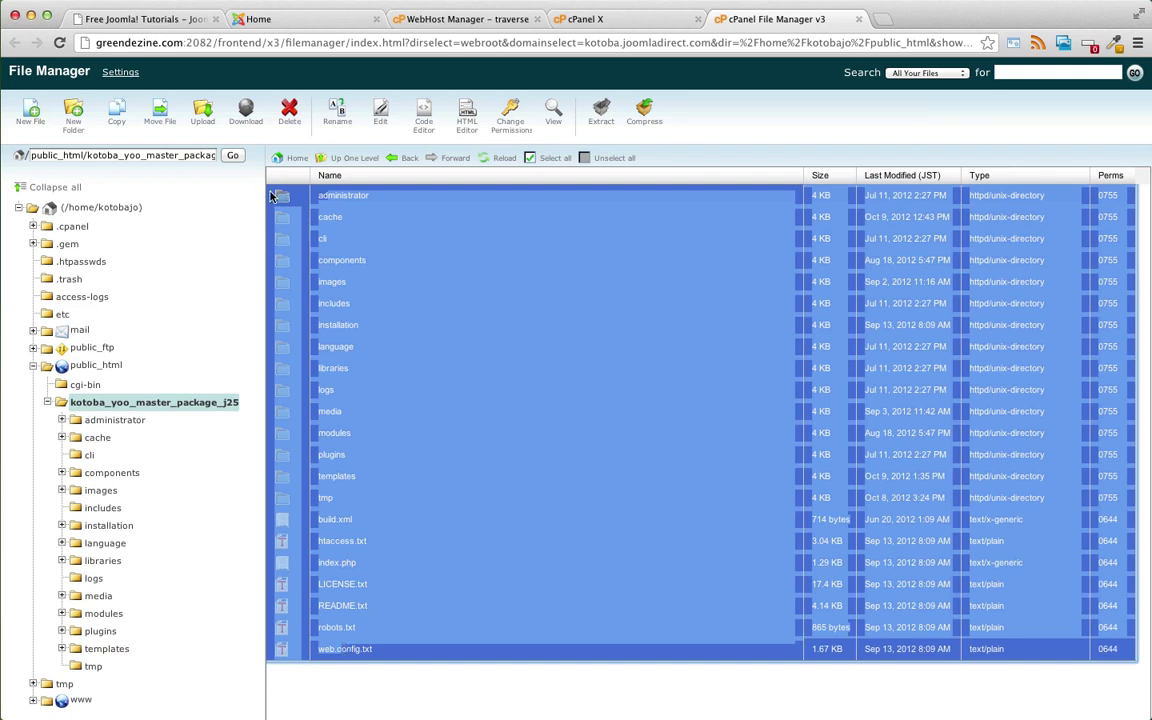
drag(284, 197, 88, 365)
drag(88, 365, 81, 368)
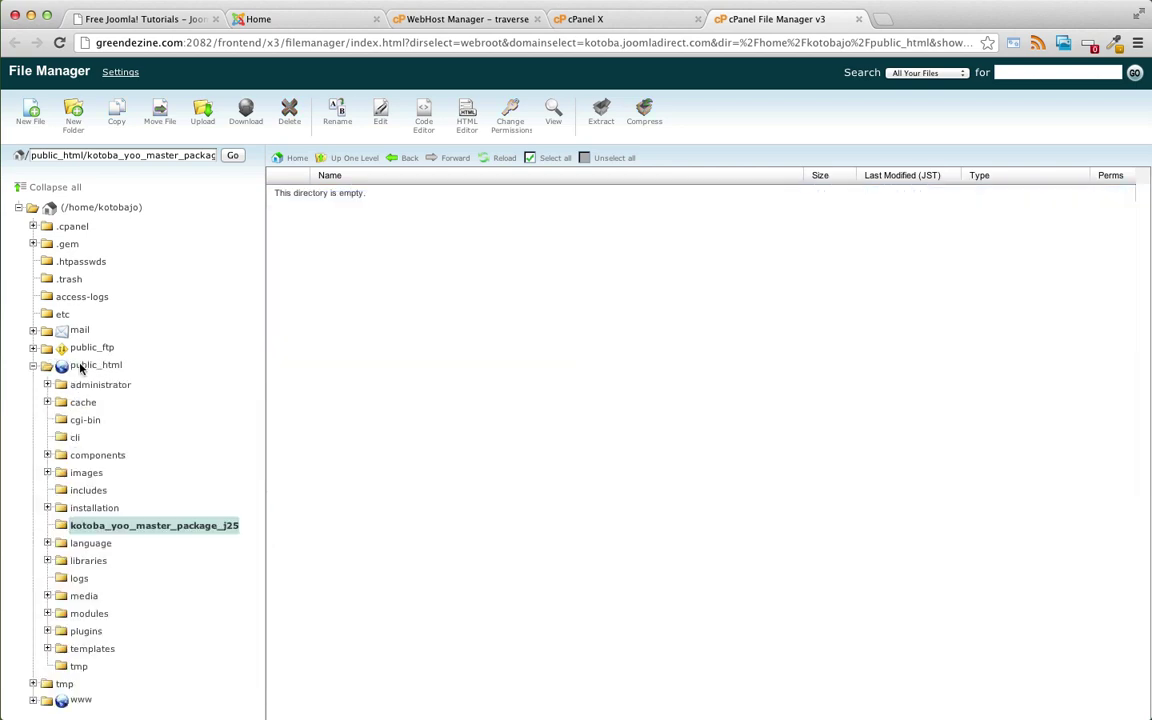
- Confirm kotoba_yoo_master_package_j25 is empty, then delete that folder from public_html
click(100, 366)
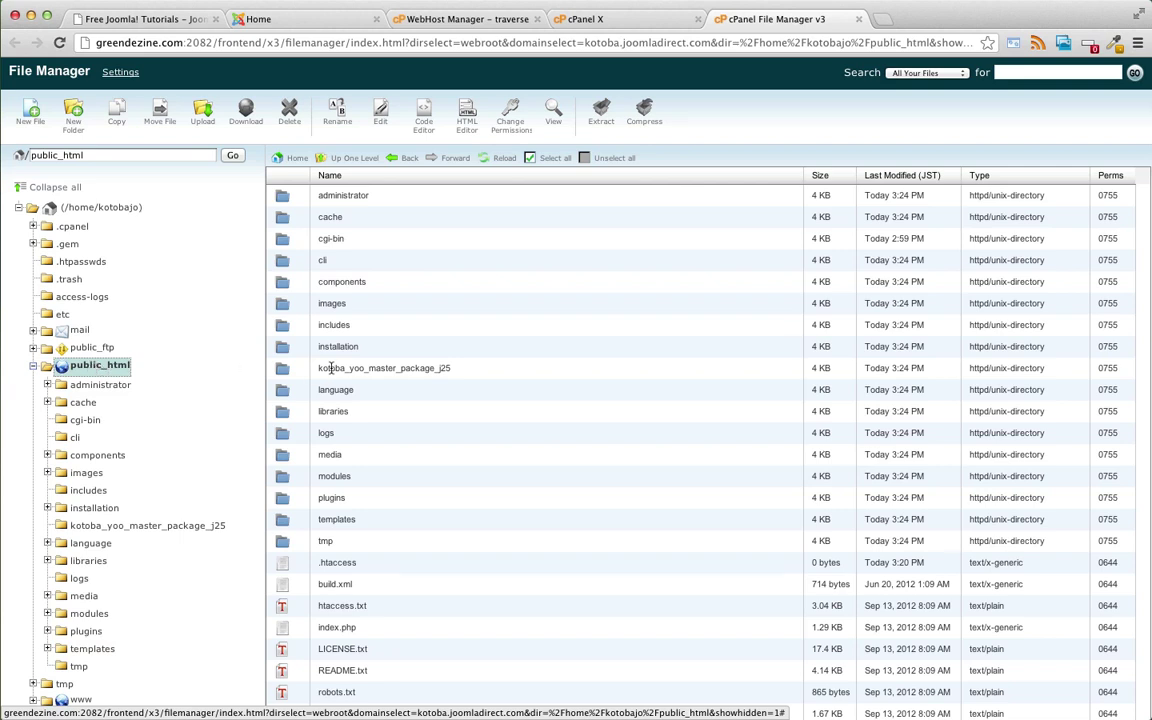
click(122, 524)
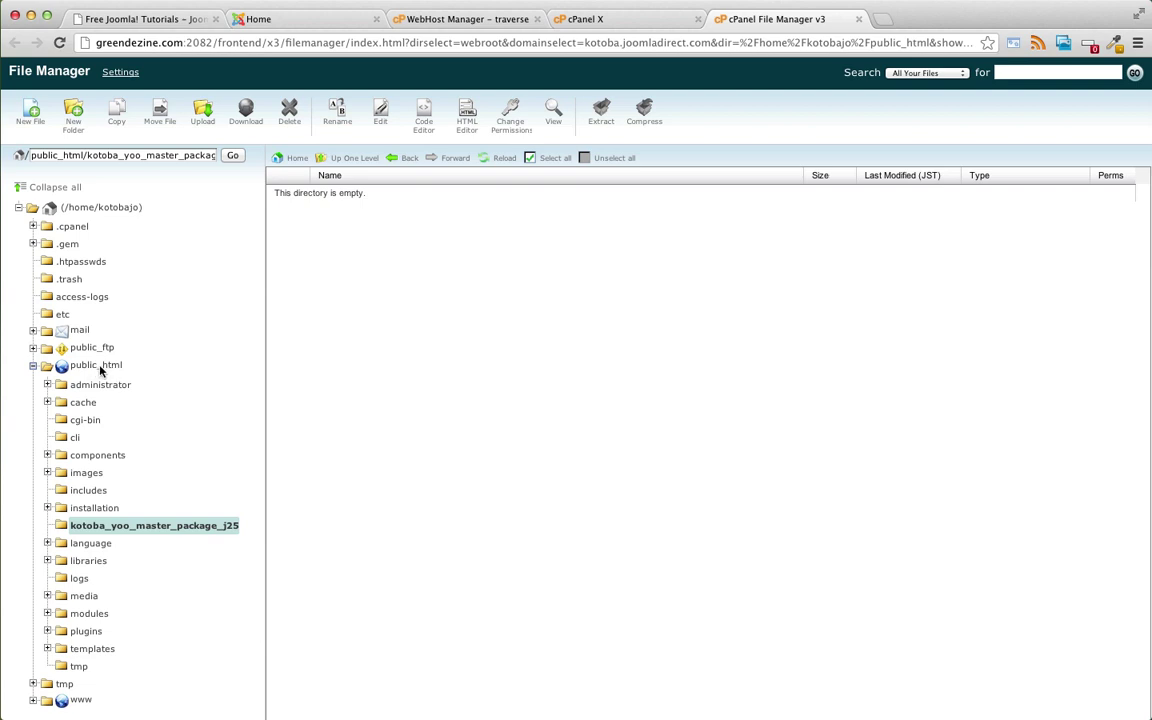
click(93, 368)
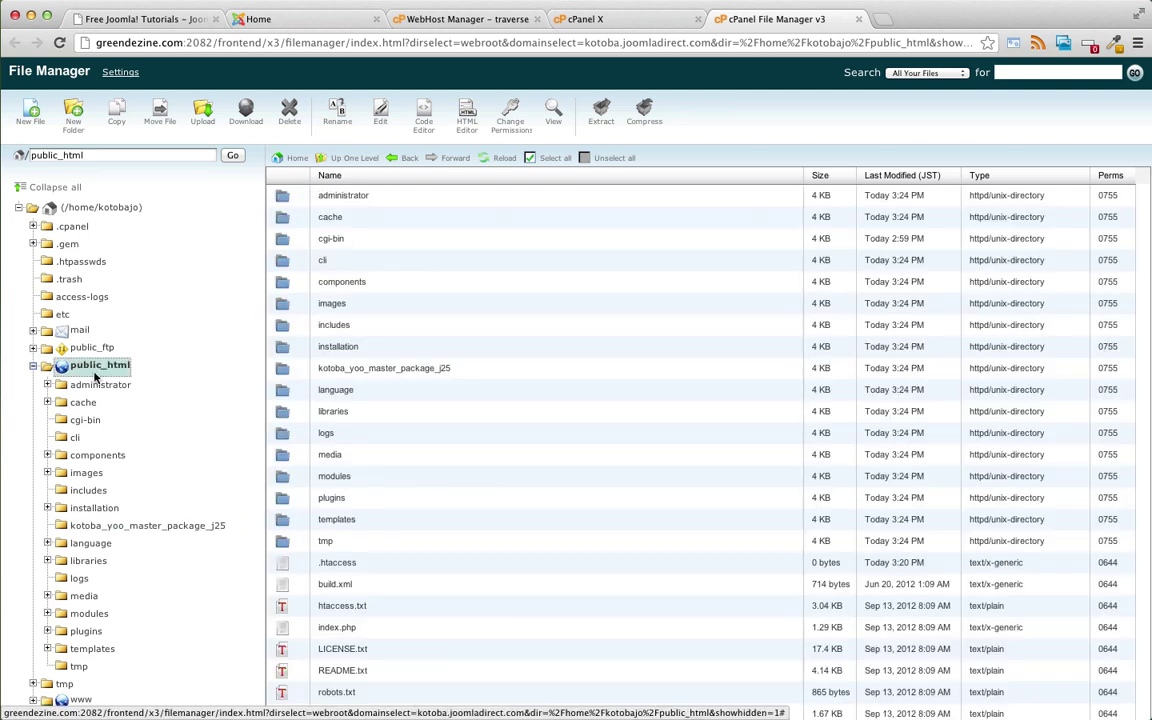
click(349, 368)
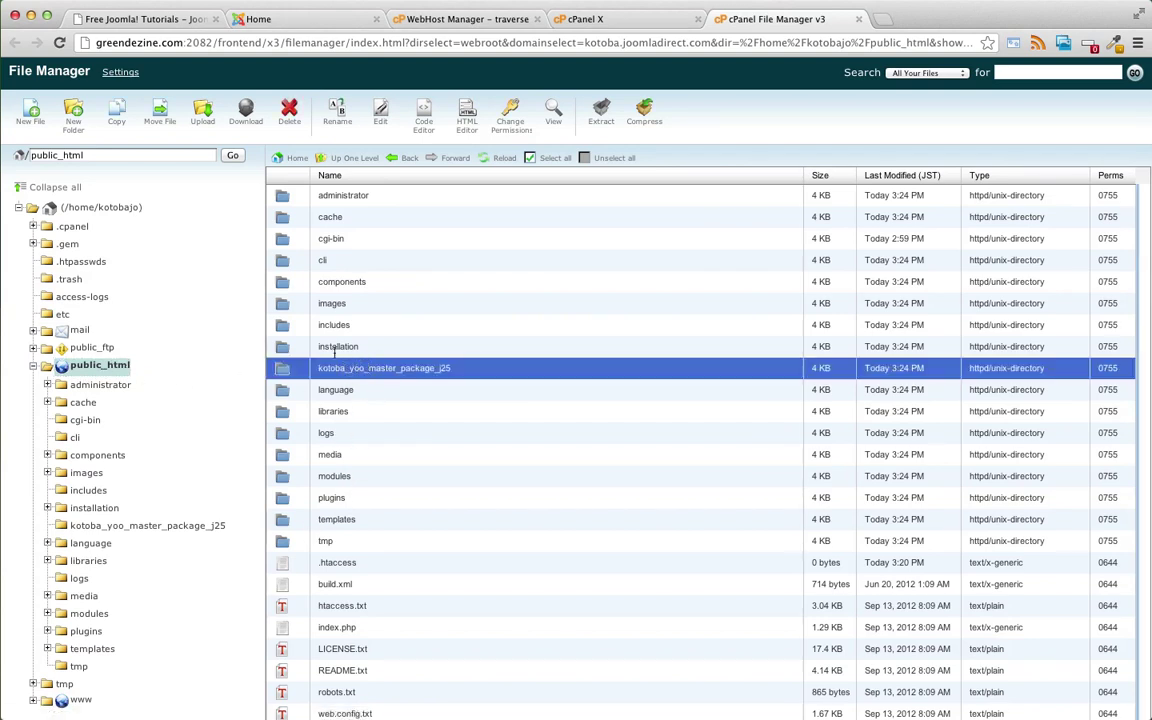
click(289, 110)
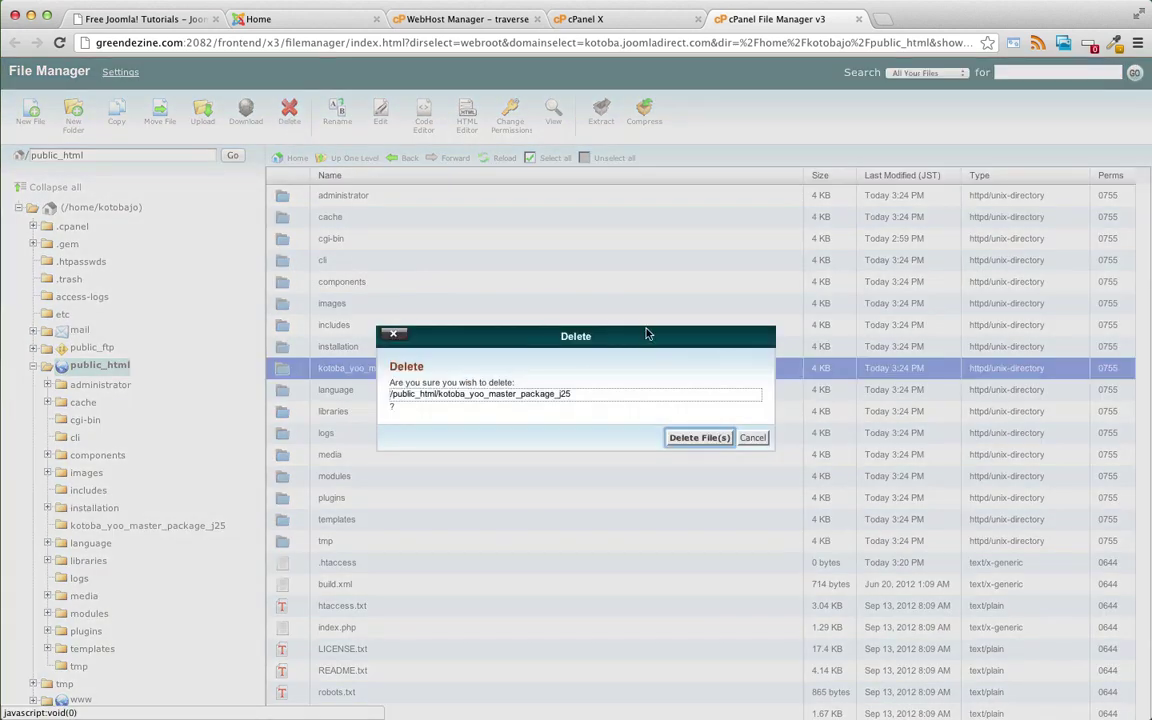
click(690, 437)
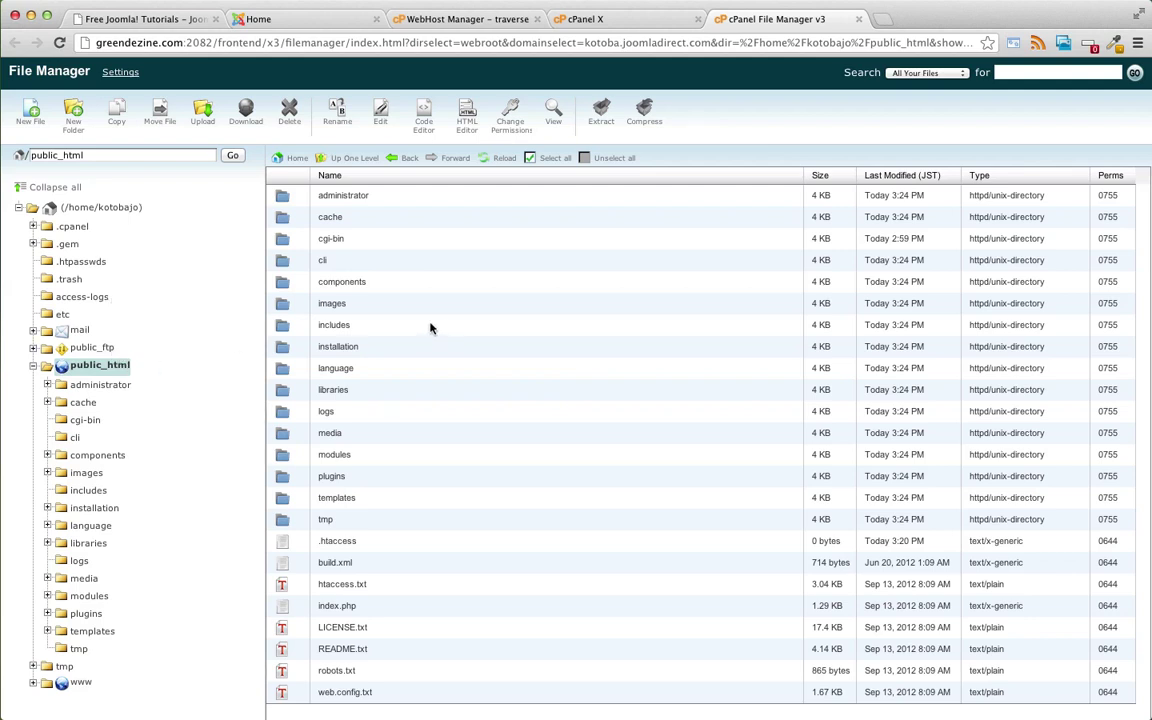
- Load kotoba.joomladirect.com in a new Chrome tab to bring up the Joomla 2.5.7 installer
click(884, 19)
text(kotoba.joomladirect.com)
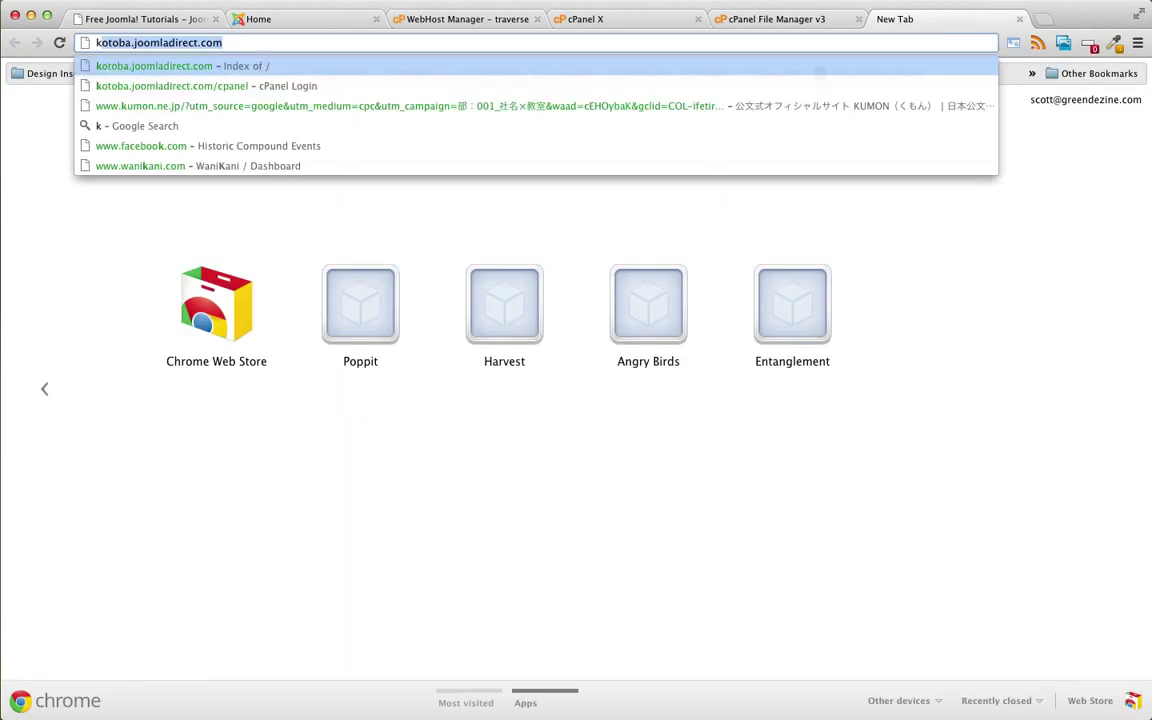
key(Right)
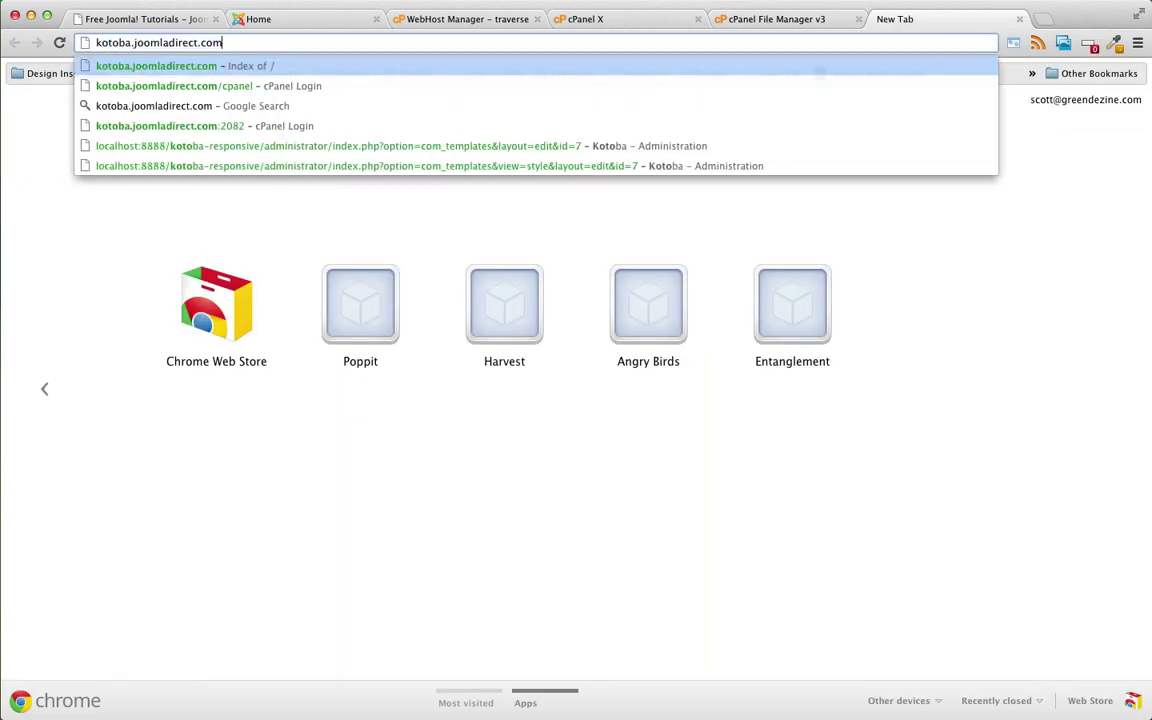
key(Return)
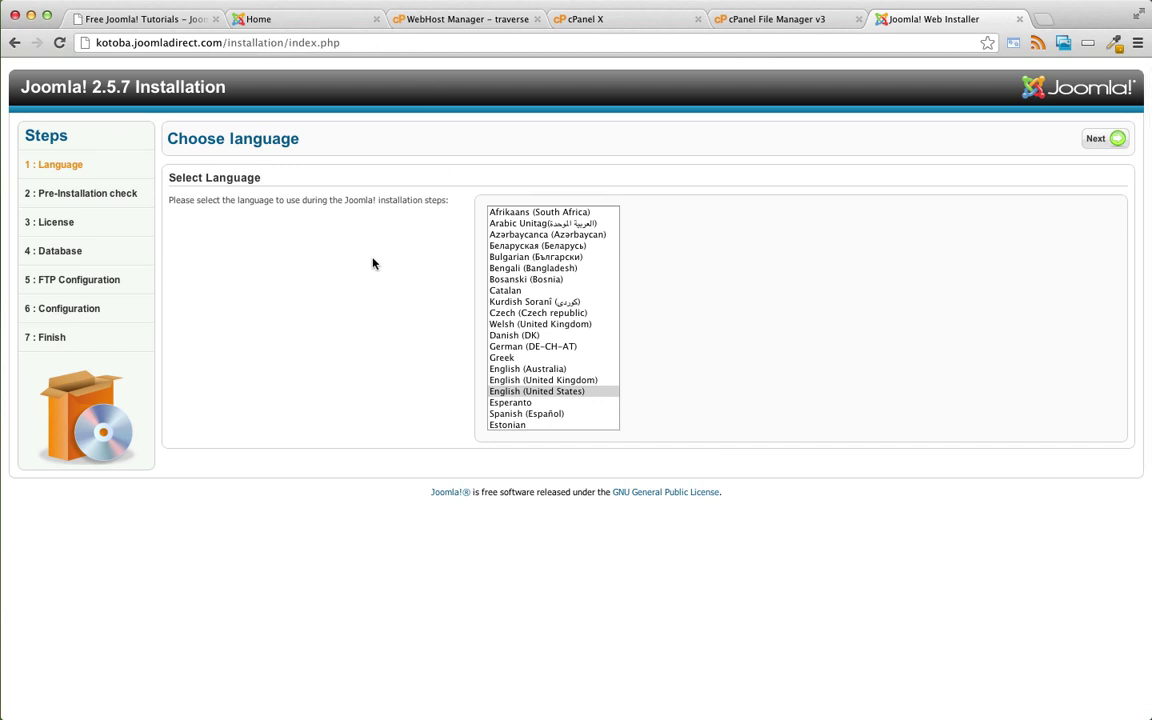
- Choose English (United States), then pass the Pre-Installation Check and License steps to reach Database Configuration
click(502, 391)
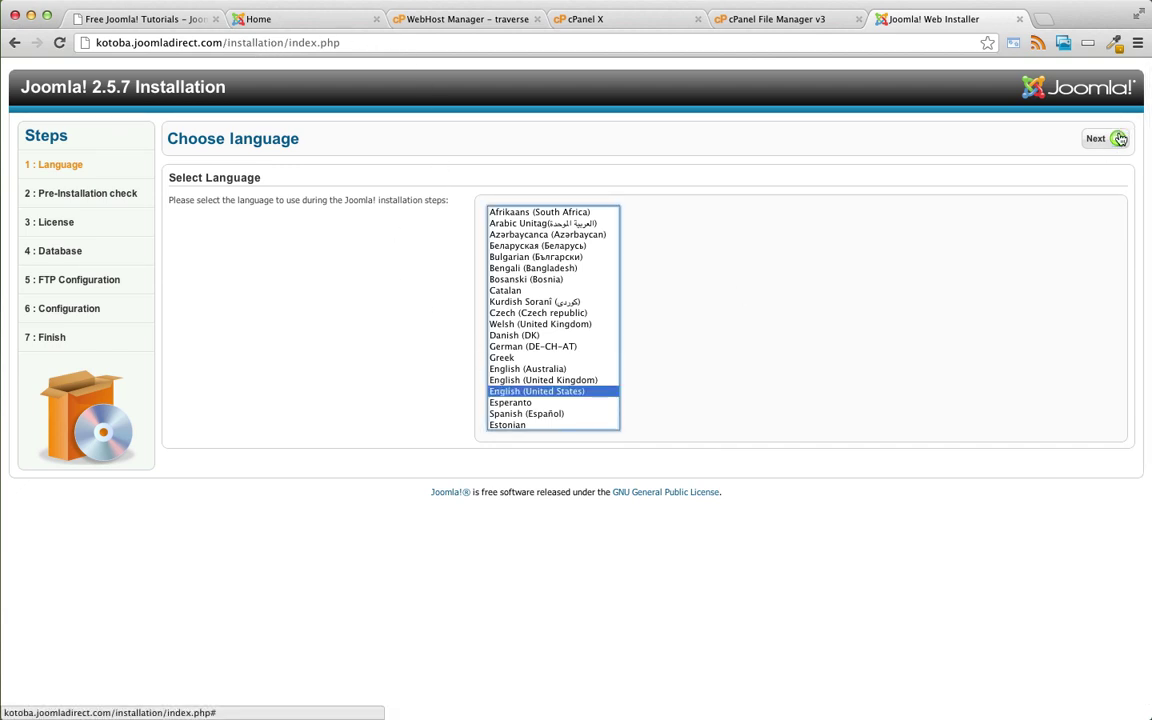
click(1090, 144)
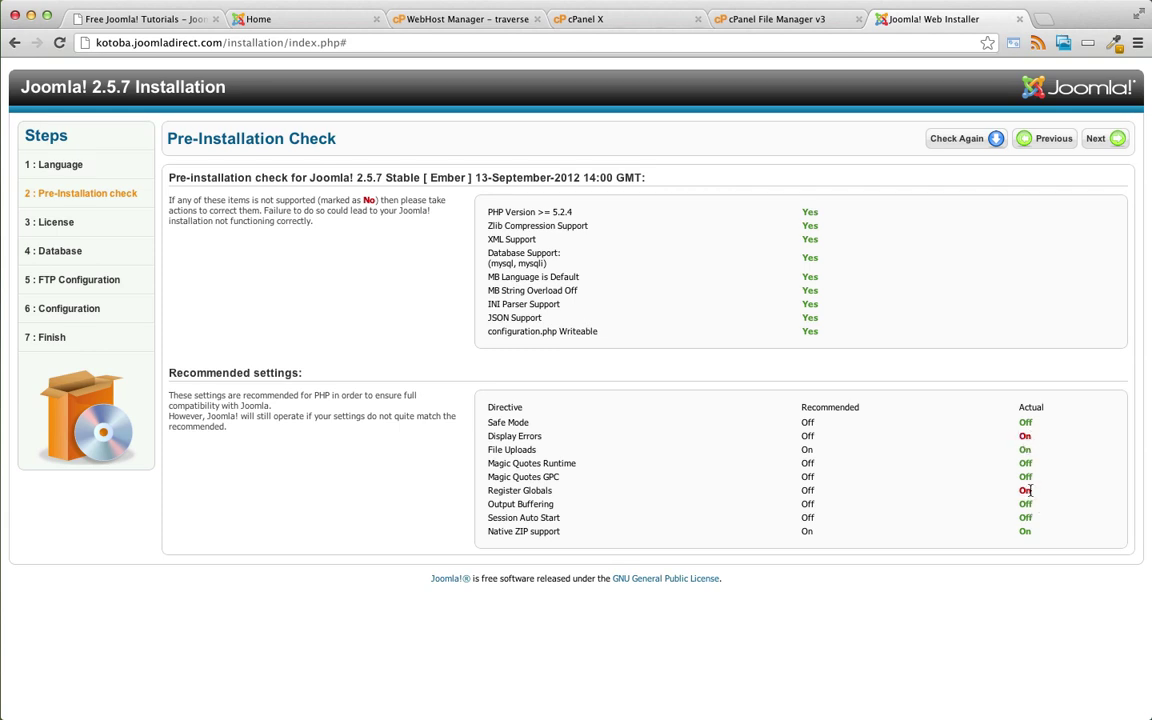
click(1095, 140)
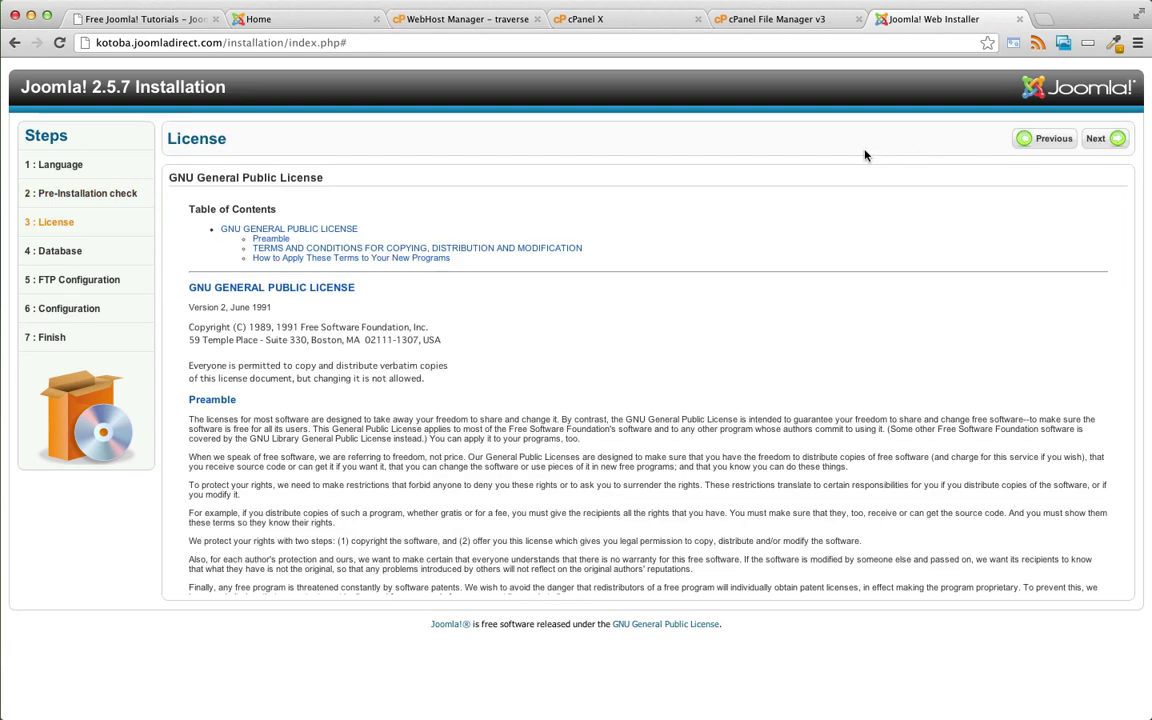
click(1116, 140)
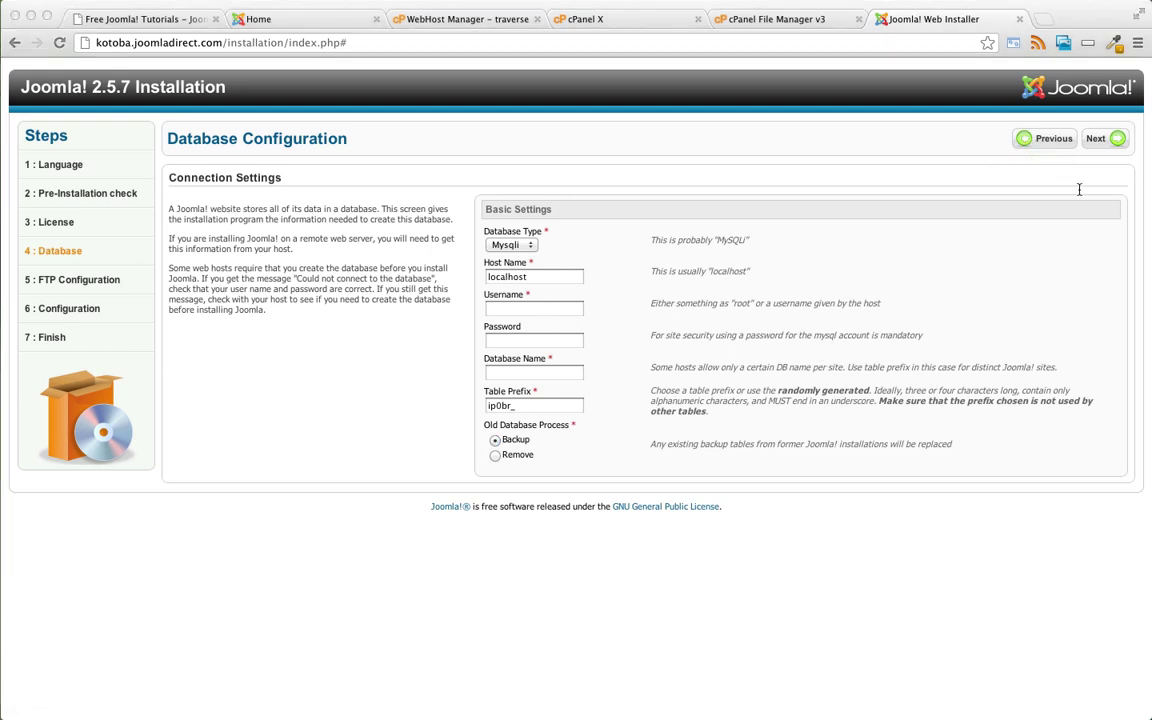
- Enter the MySQL username, paste the database password and database name, and submit the connection settings
click(512, 309)
text(kotobajo_demo)
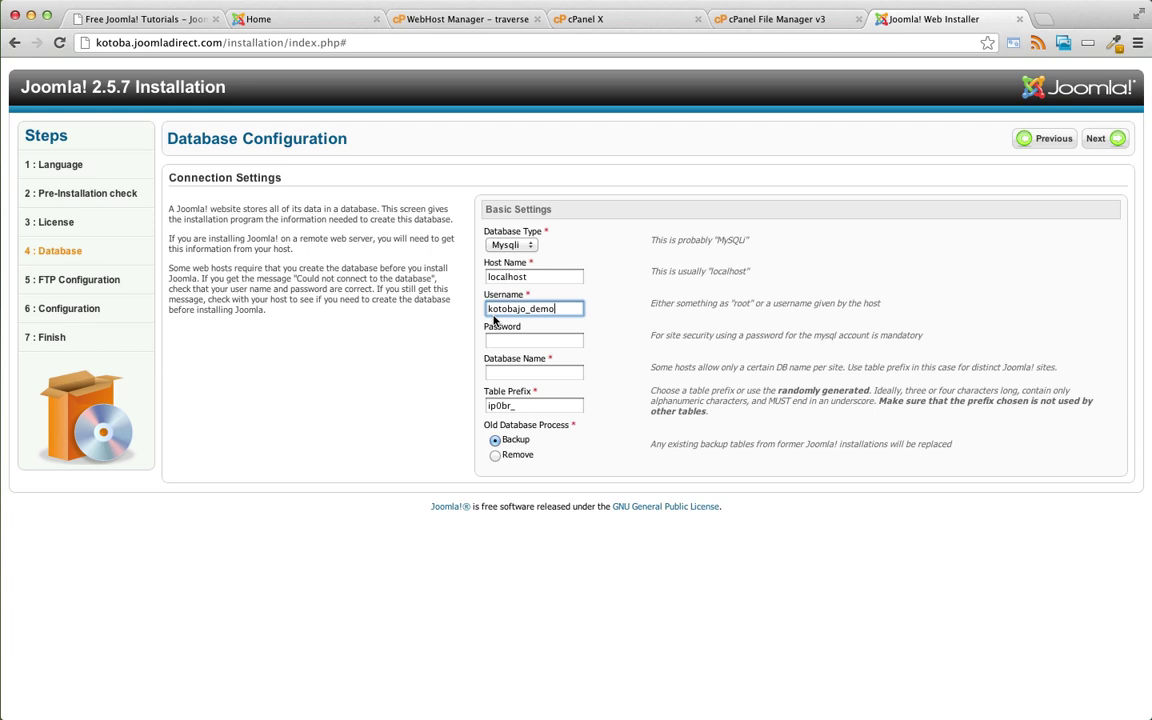
key(super+Tab)
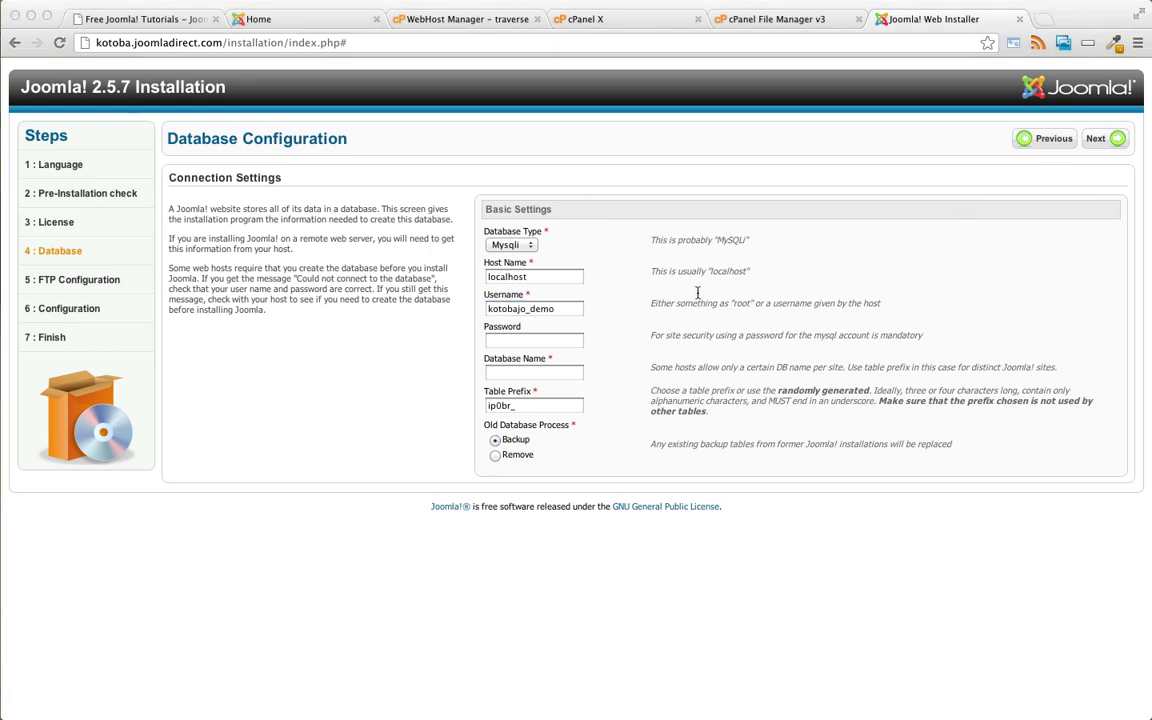
key(super+Tab)
click(548, 341)
key(super+v)
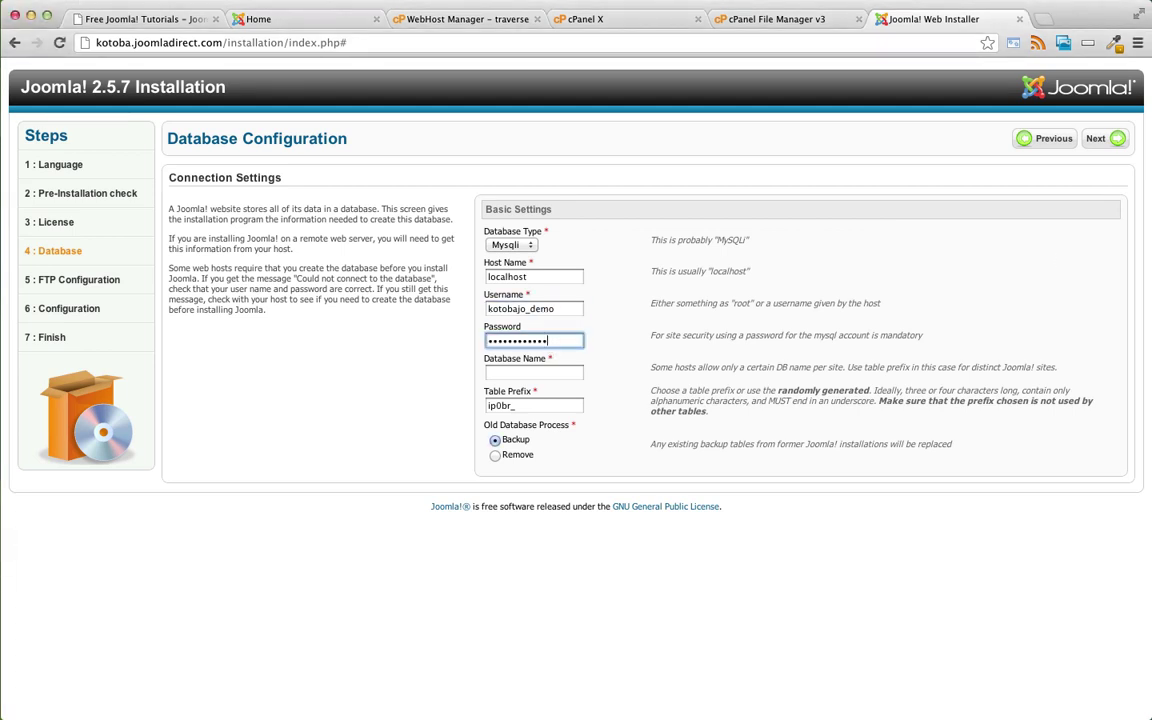
key(super+Tab)
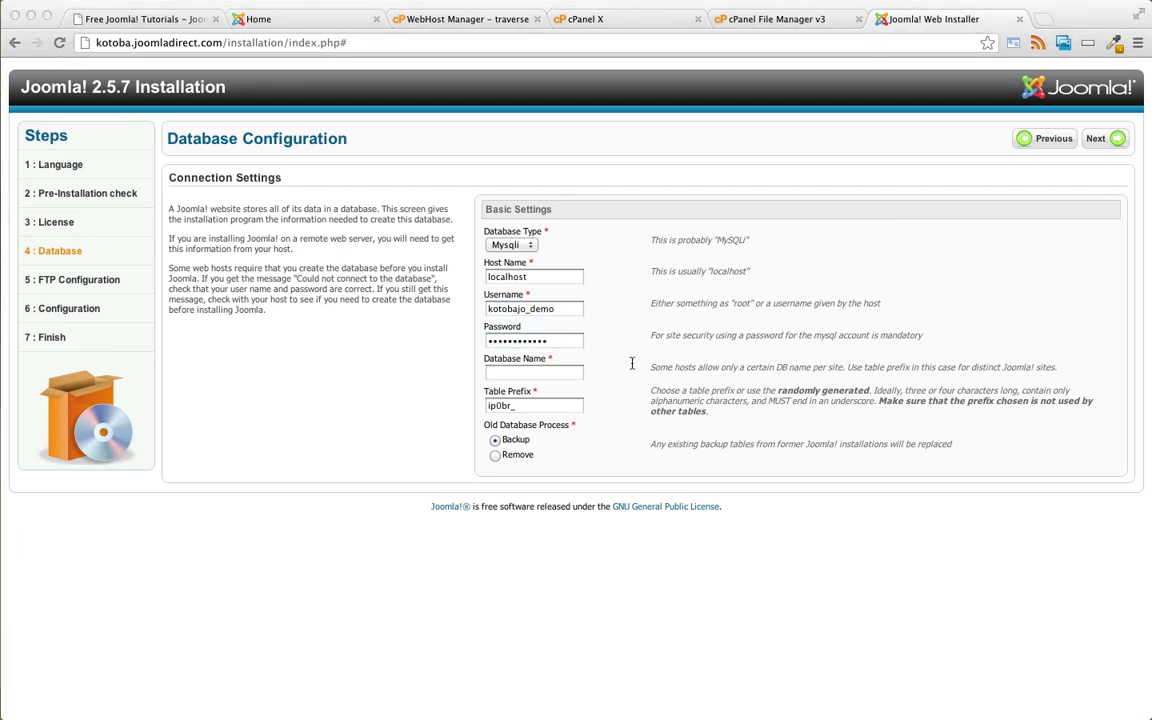
key(super+Tab)
click(533, 372)
text(kotobajo_demo)
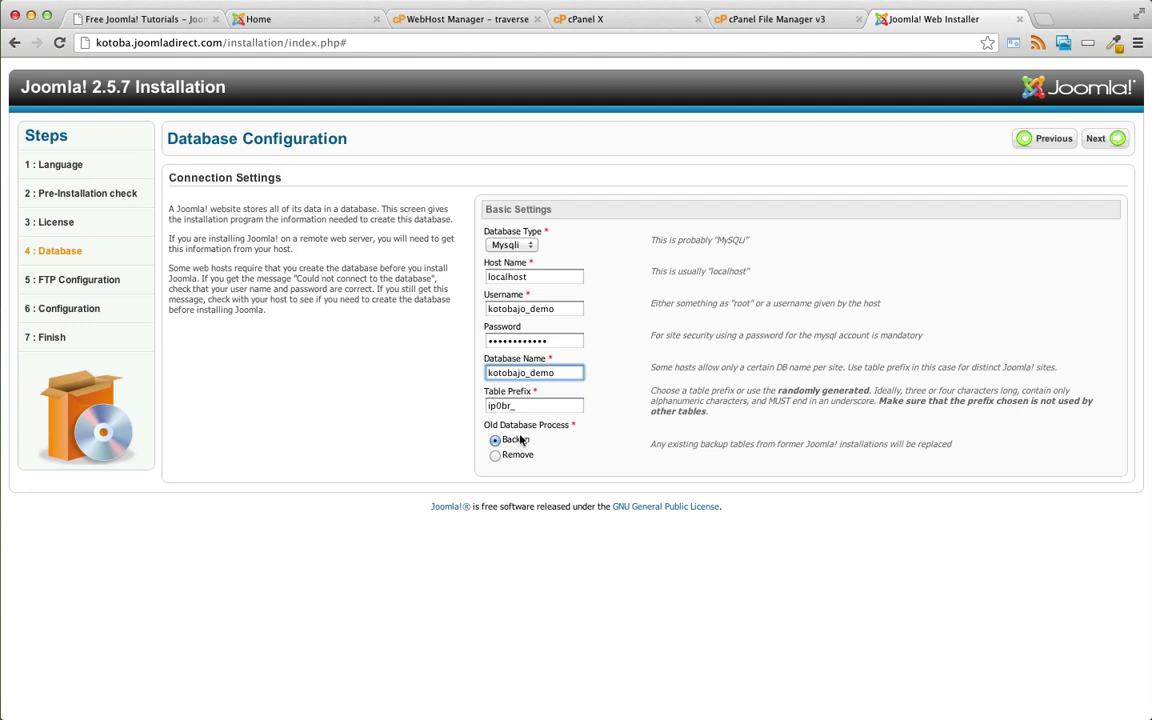
click(1099, 141)
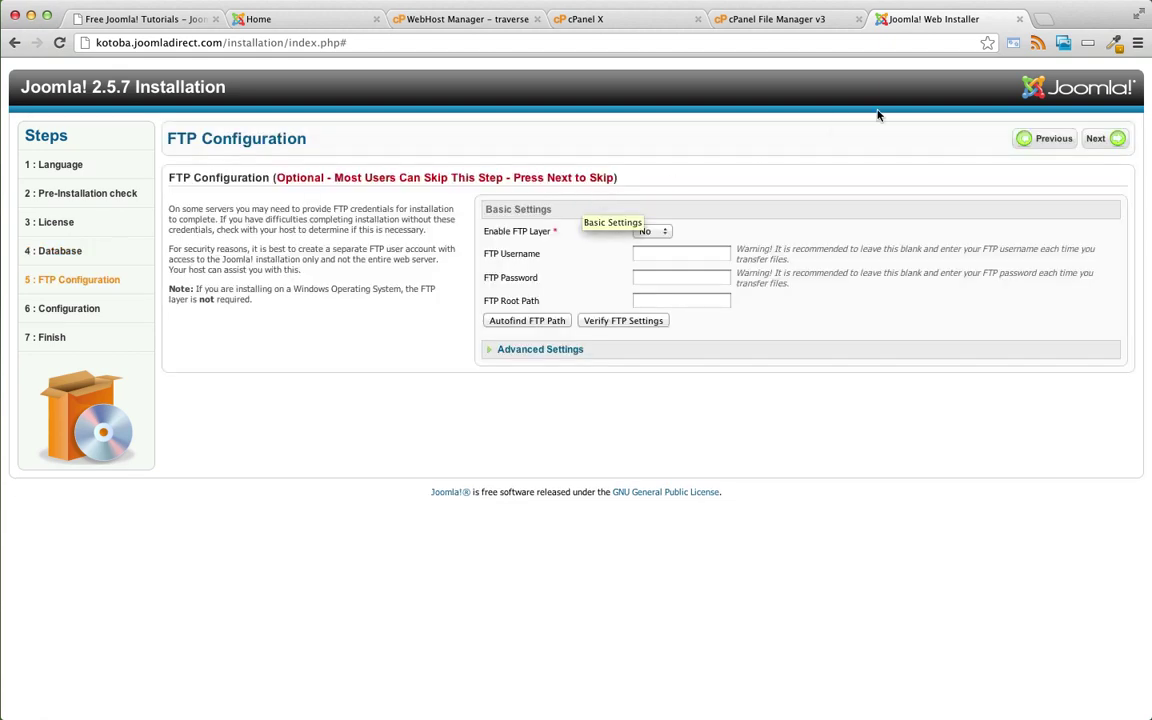
- Skip FTP configuration and enter Kotoba as the site name
click(1100, 139)
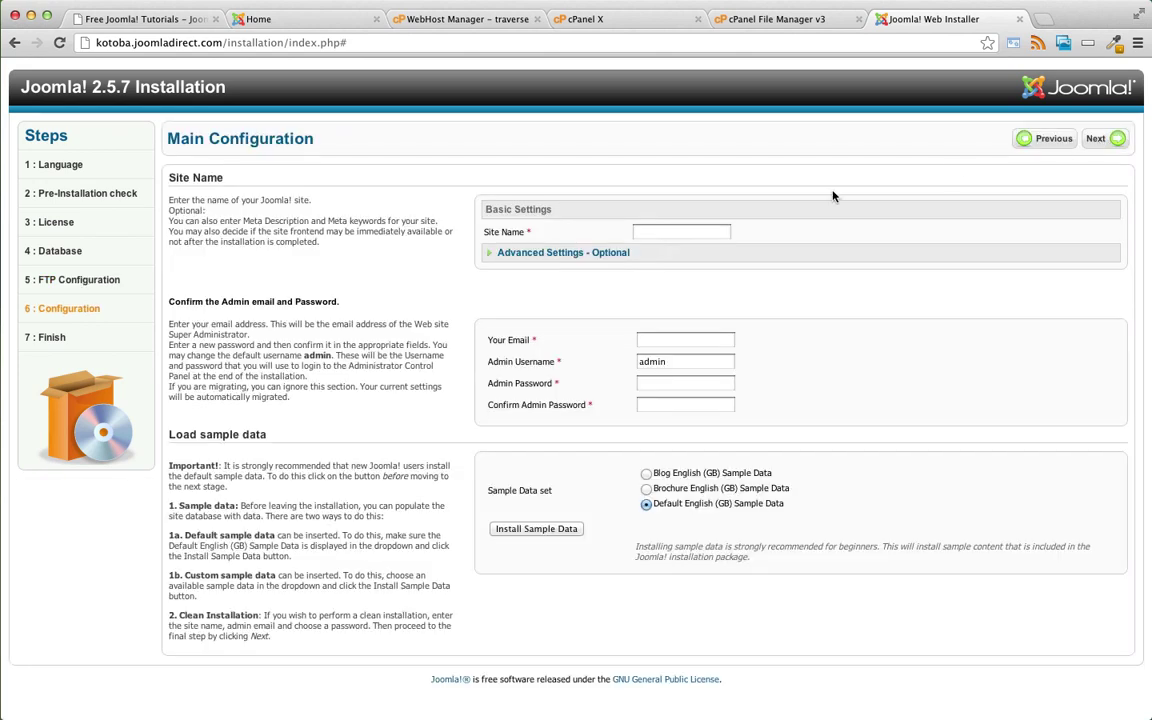
click(717, 231)
text(Koto)
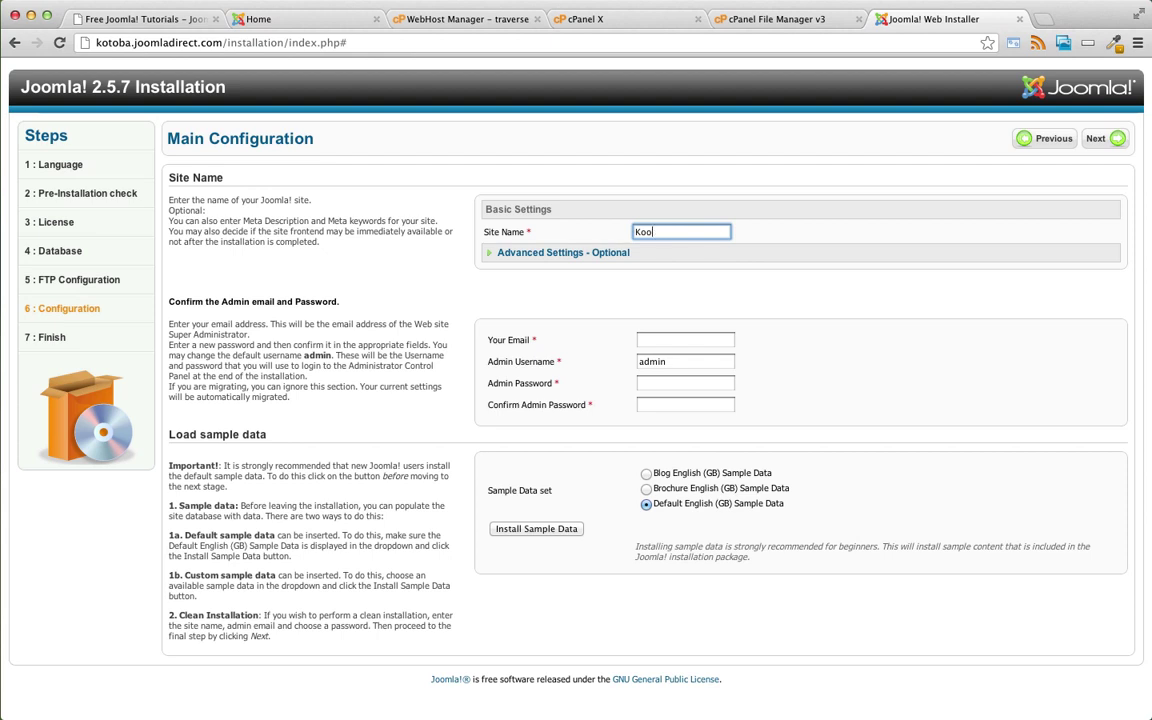
text(ba)
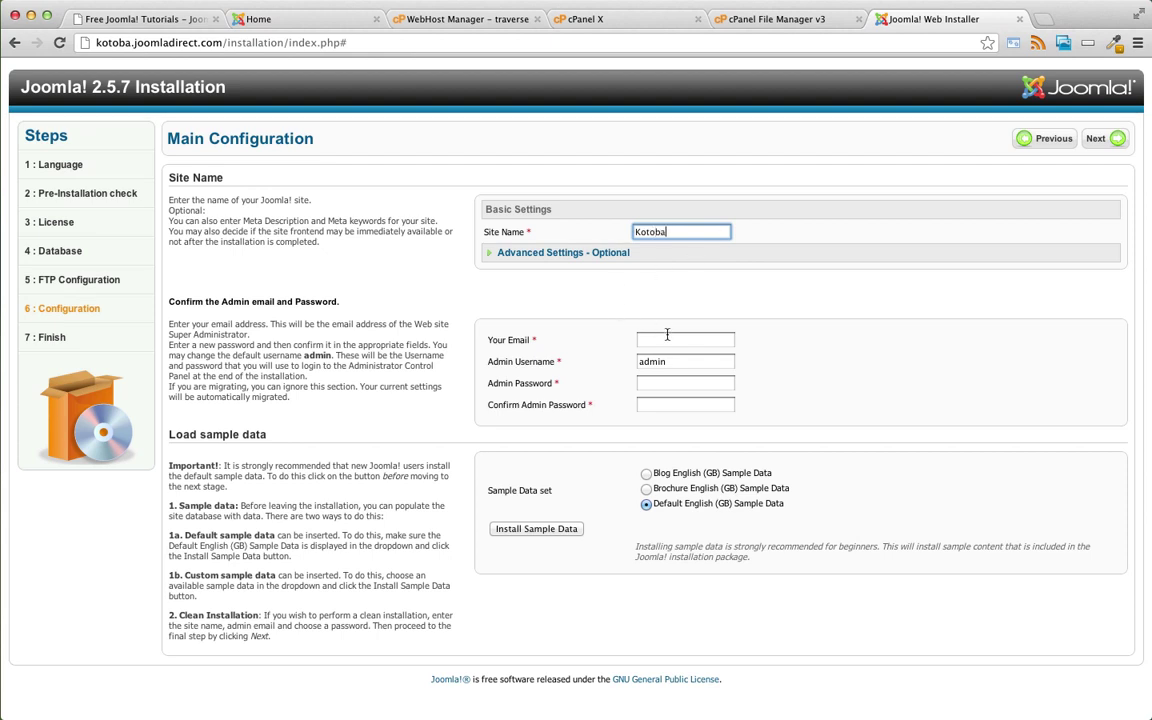
- Enter the administrator e-mail, keep username admin, and fill in both admin password fields
click(694, 338)
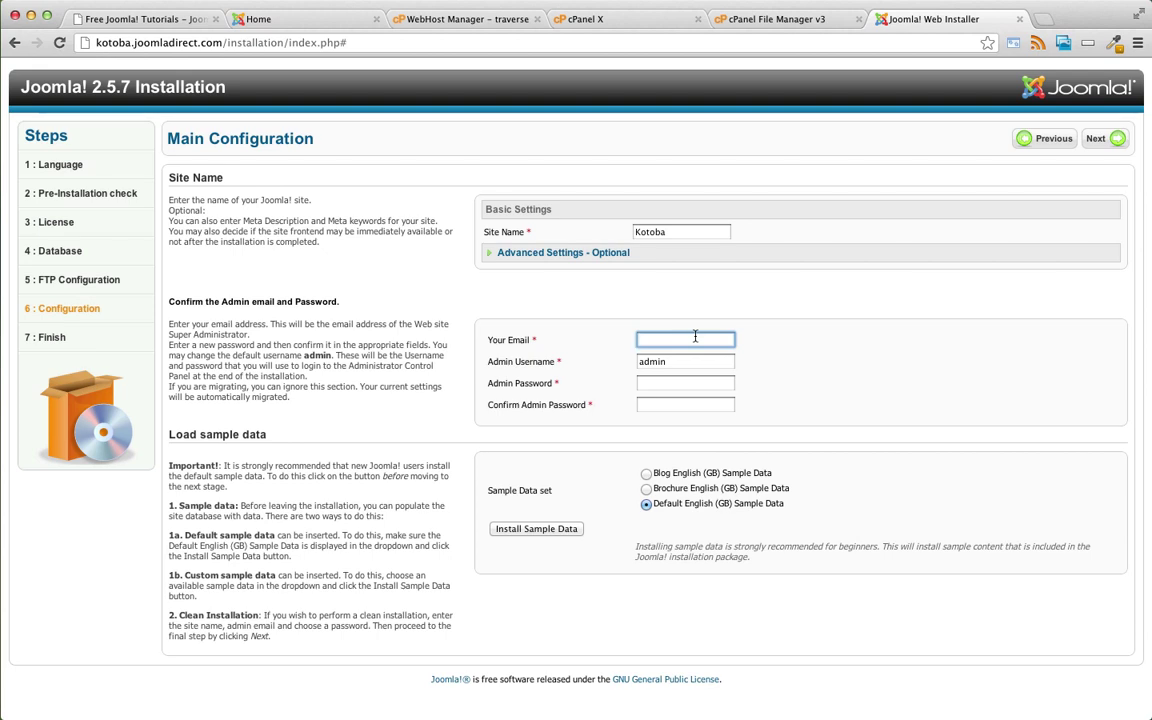
click(676, 364)
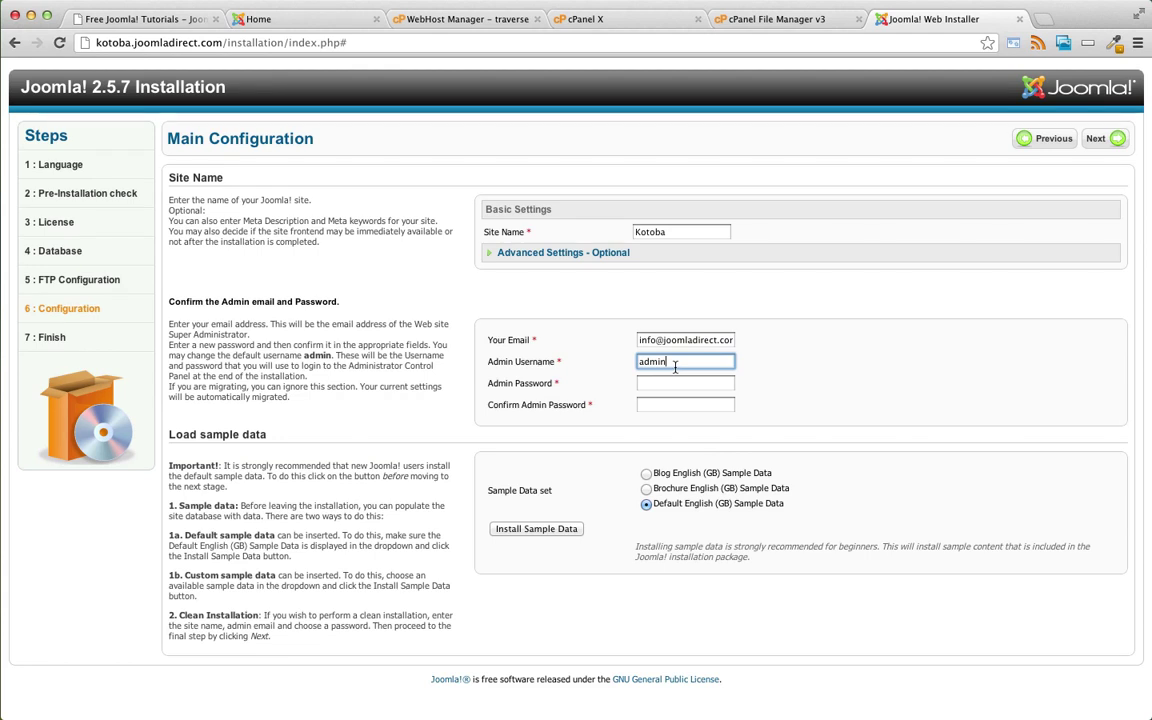
key(Tab)
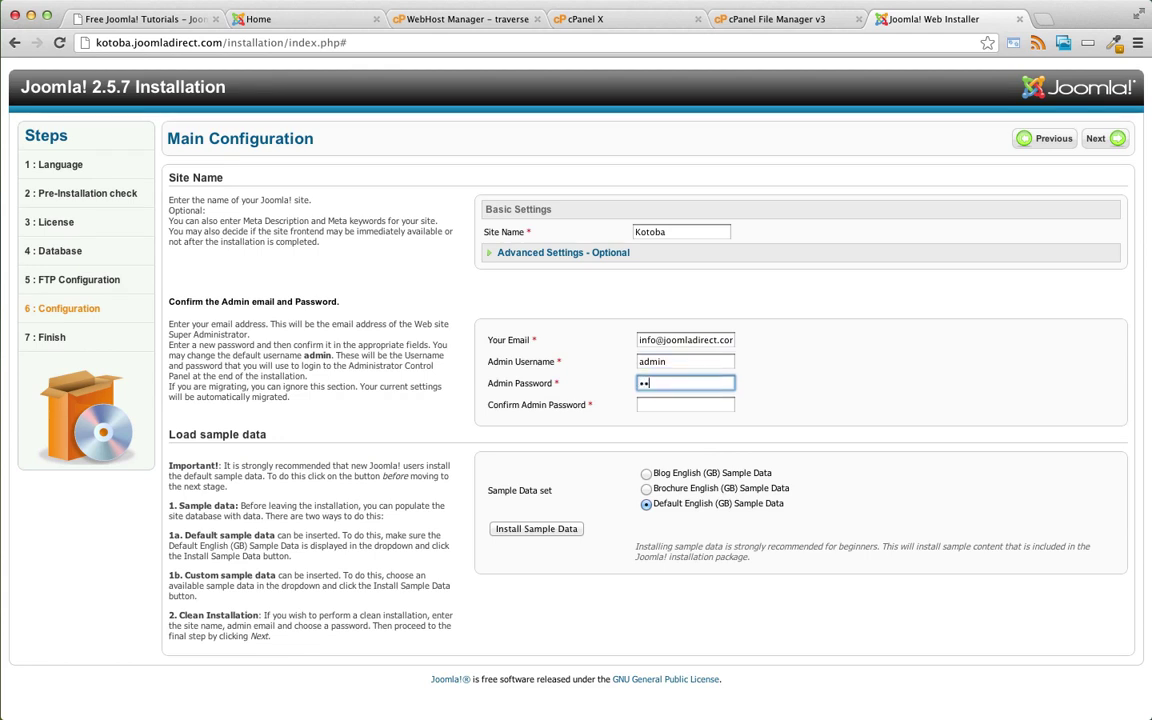
click(685, 404)
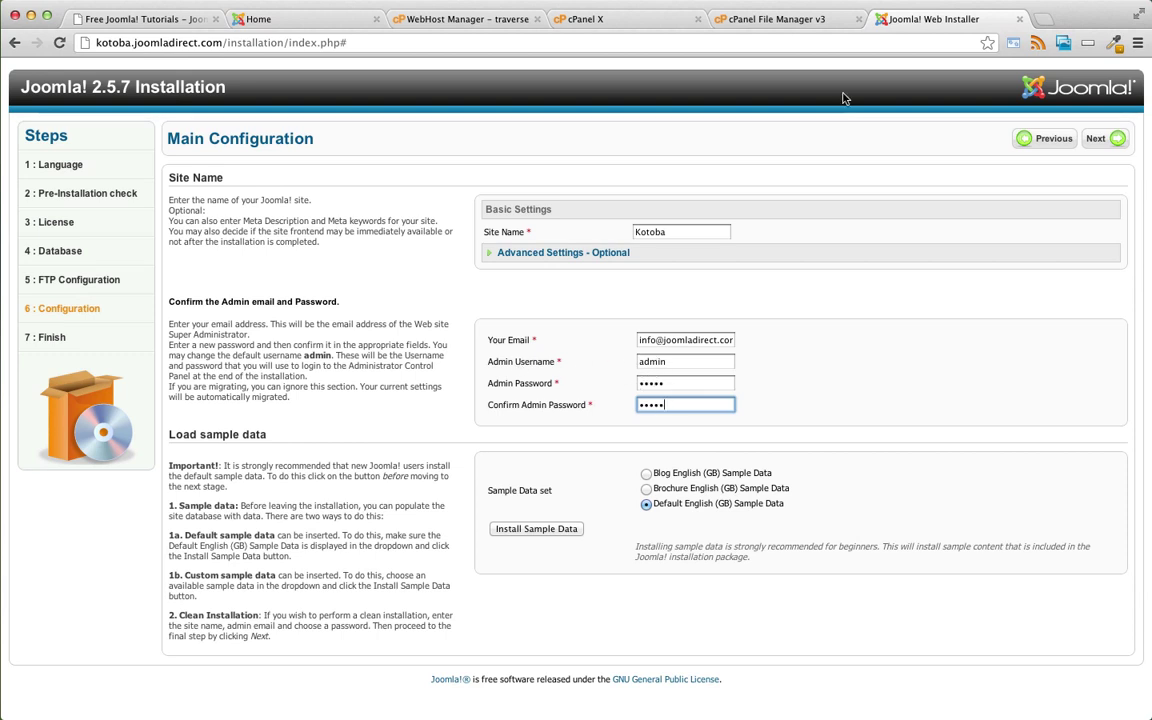
- Install the default English (GB) sample data and advance to the Finish step
click(538, 529)
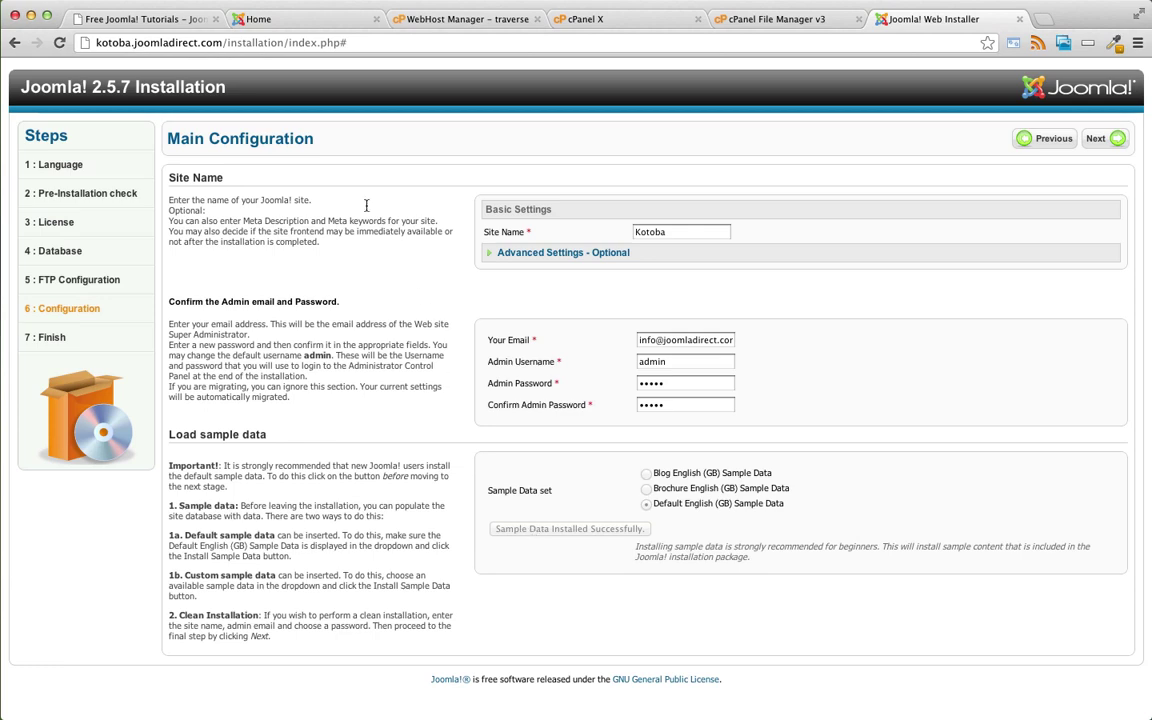
click(276, 20)
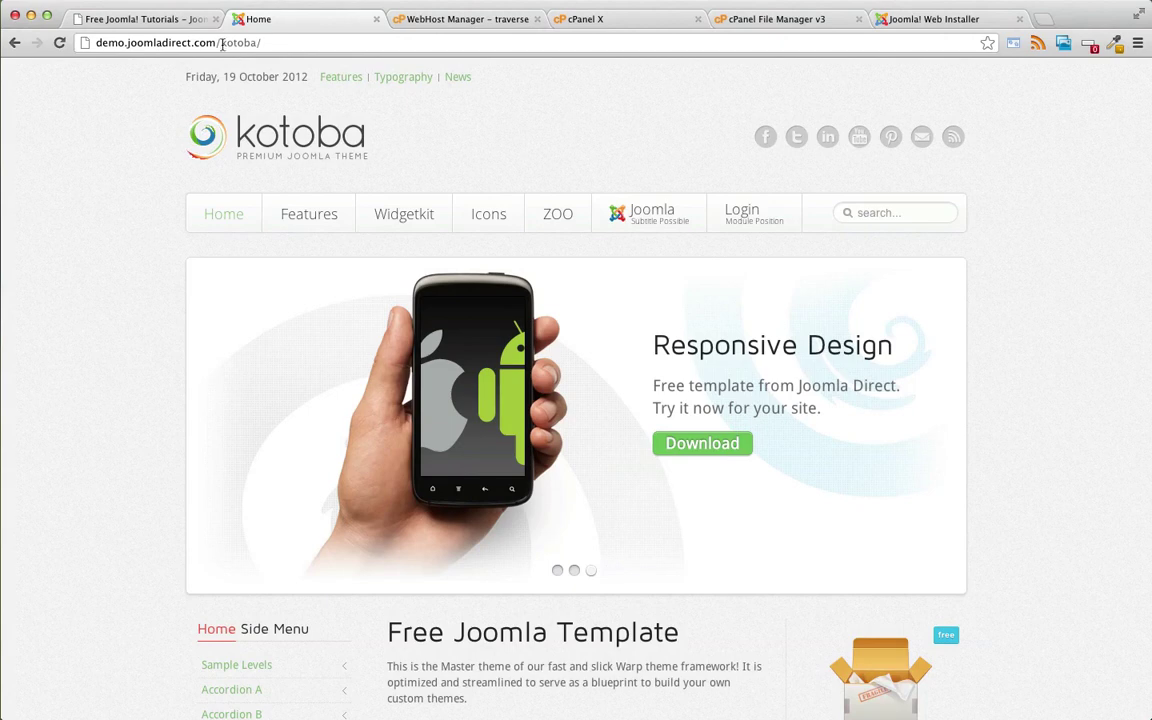
click(915, 18)
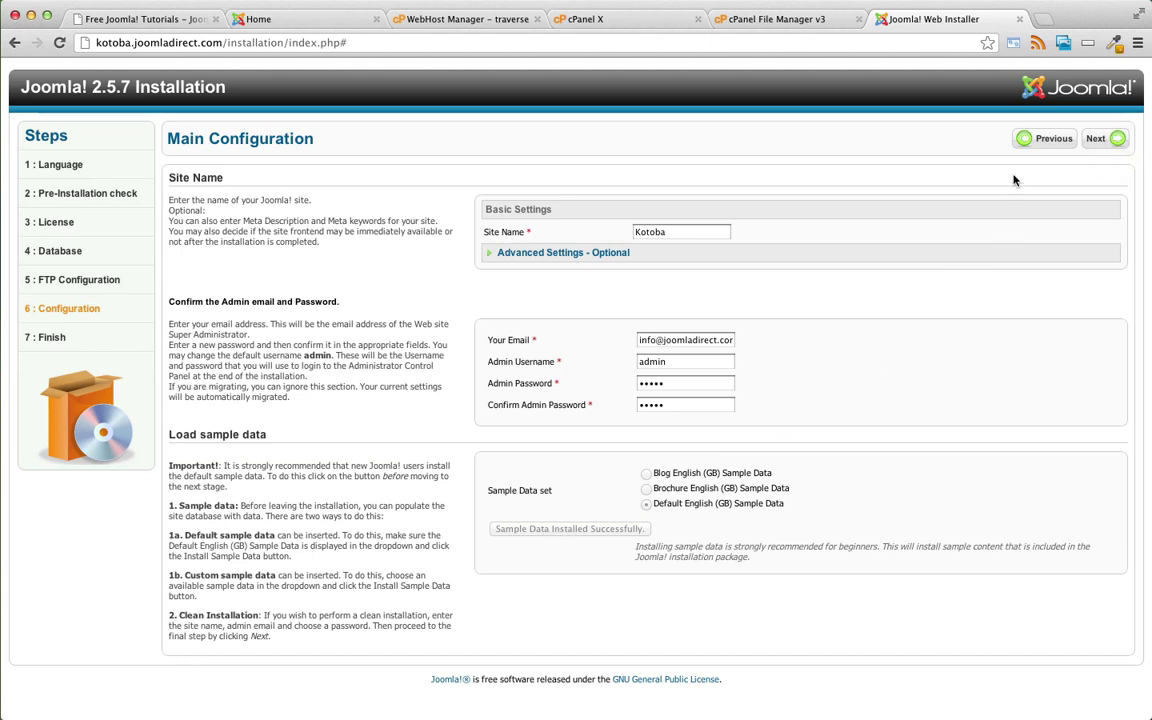
click(1104, 143)
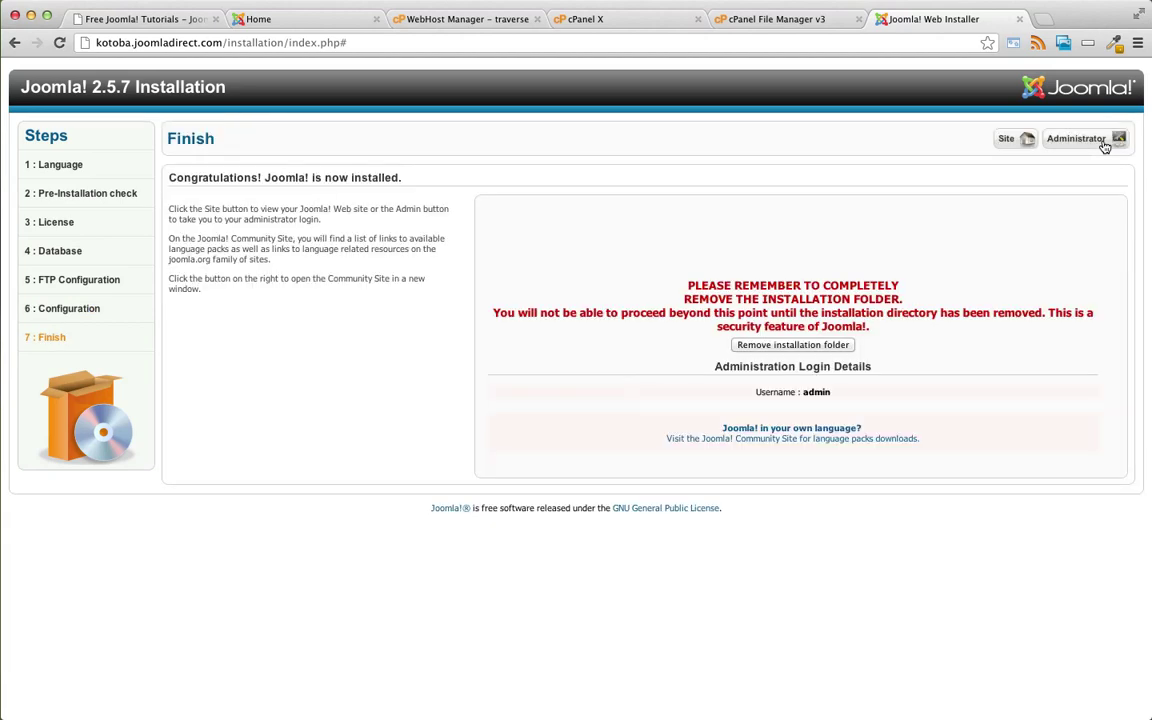
- Remove the installation folder and view the newly installed Kotoba site's front page
click(788, 346)
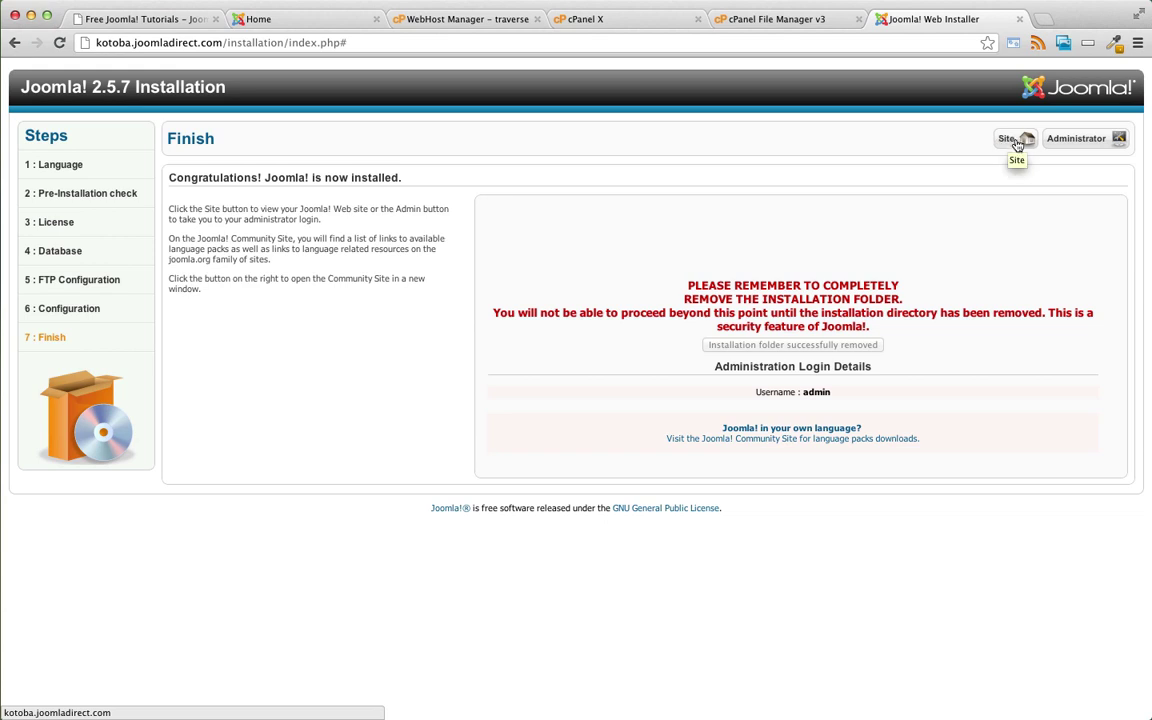
click(1012, 145)
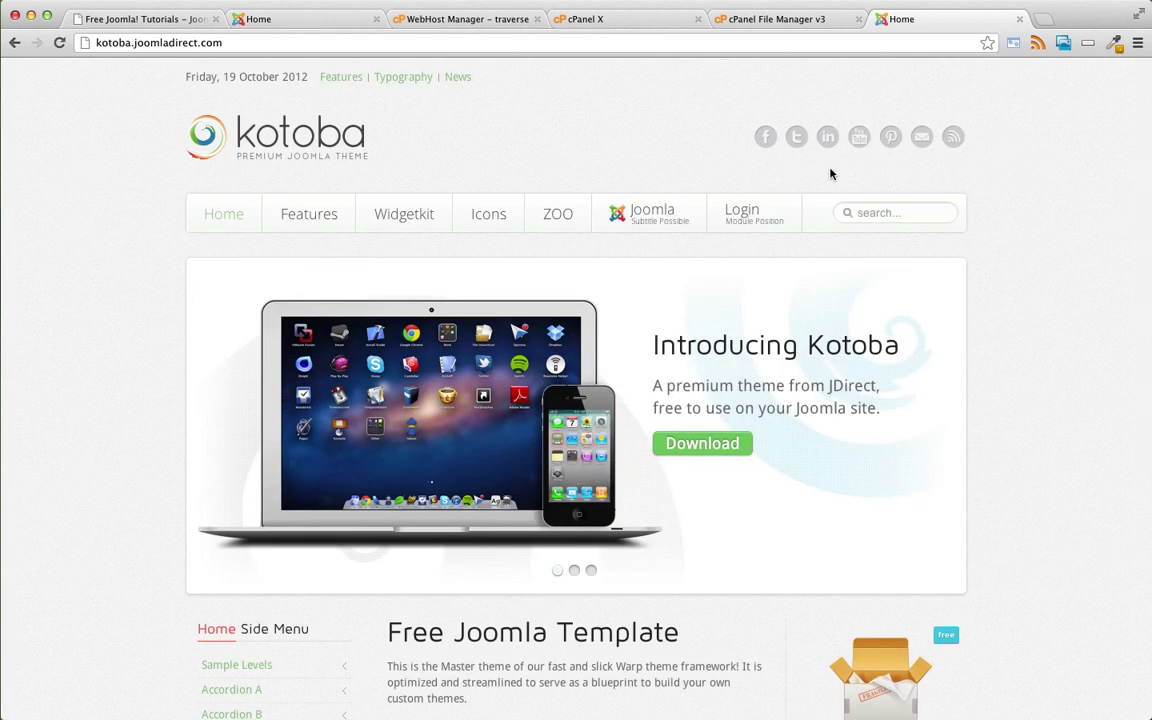
scroll(830, 174, down, 5)
scroll(830, 172, up, 5)
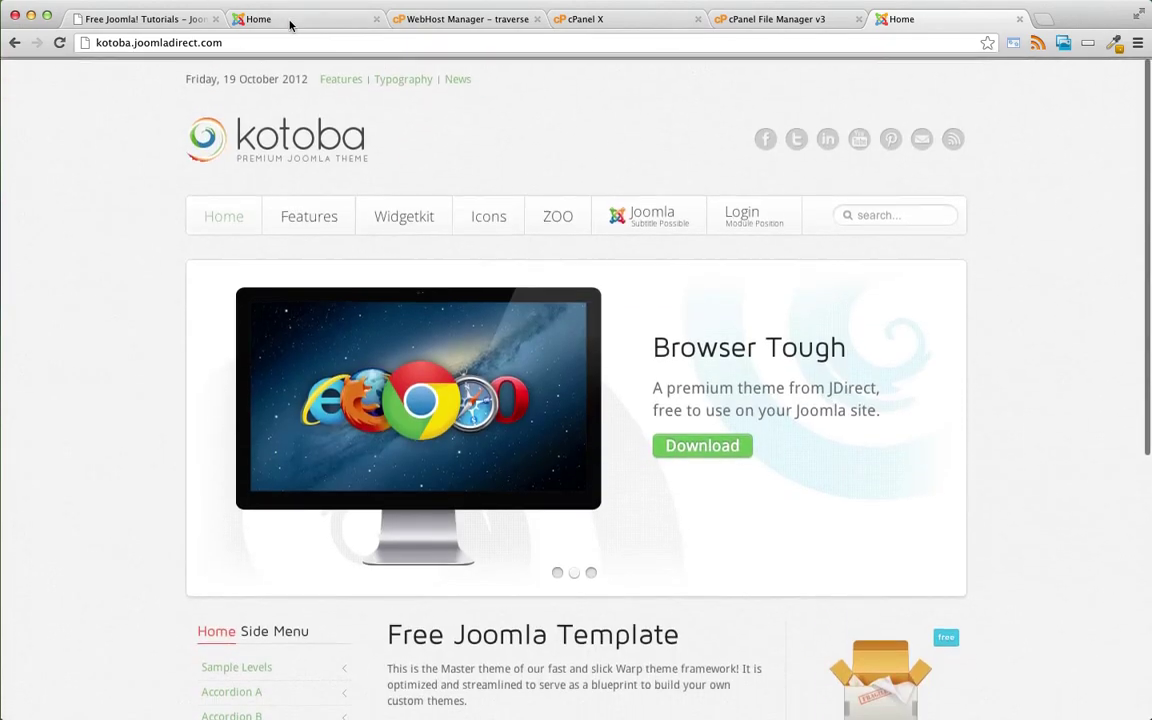
- Compare the new site with the original Kotoba demo tab, then return to the new site
click(290, 24)
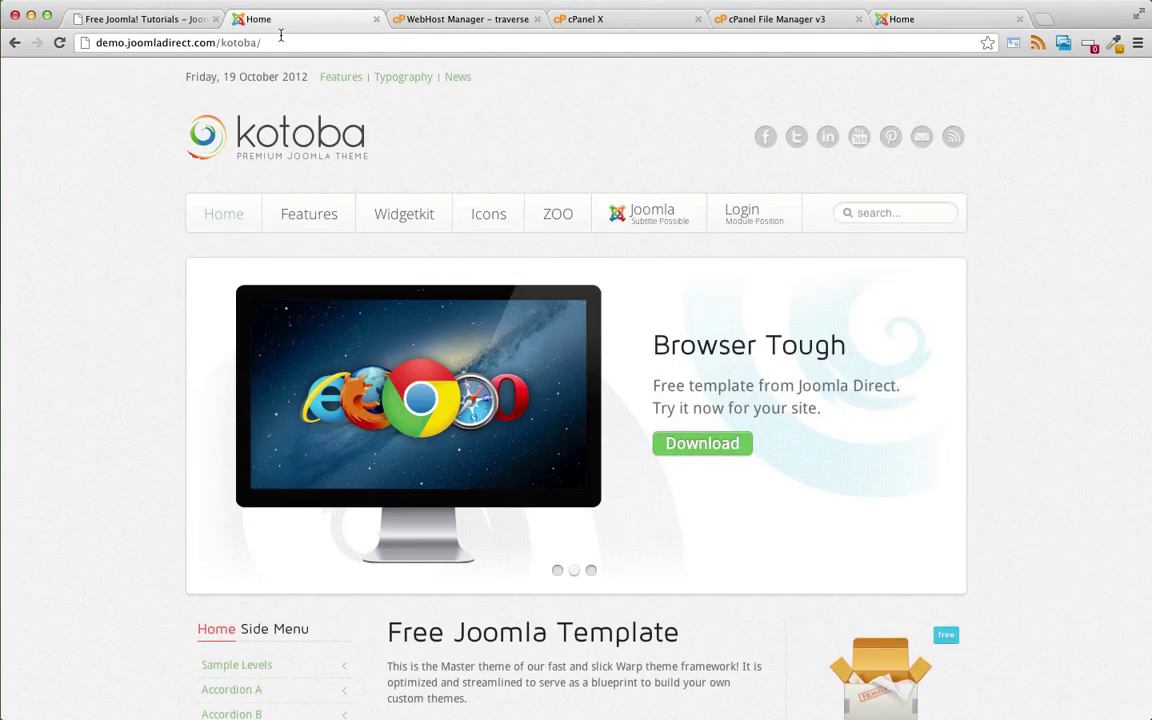
click(98, 40)
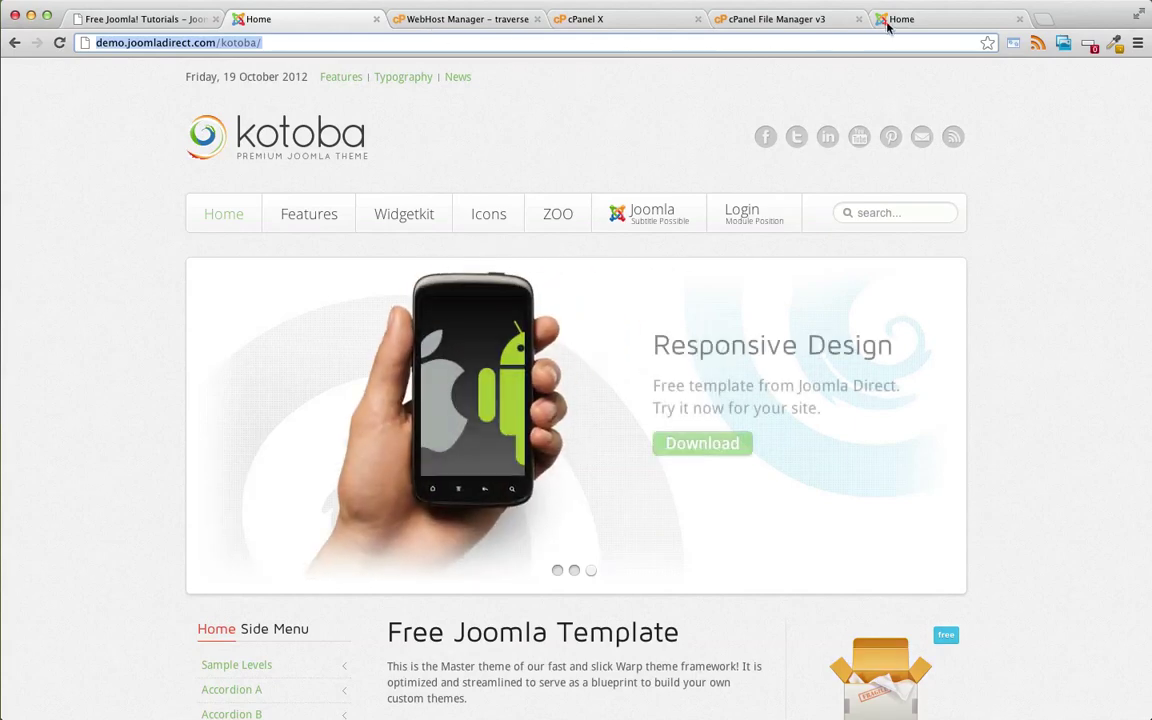
click(902, 19)
click(278, 42)
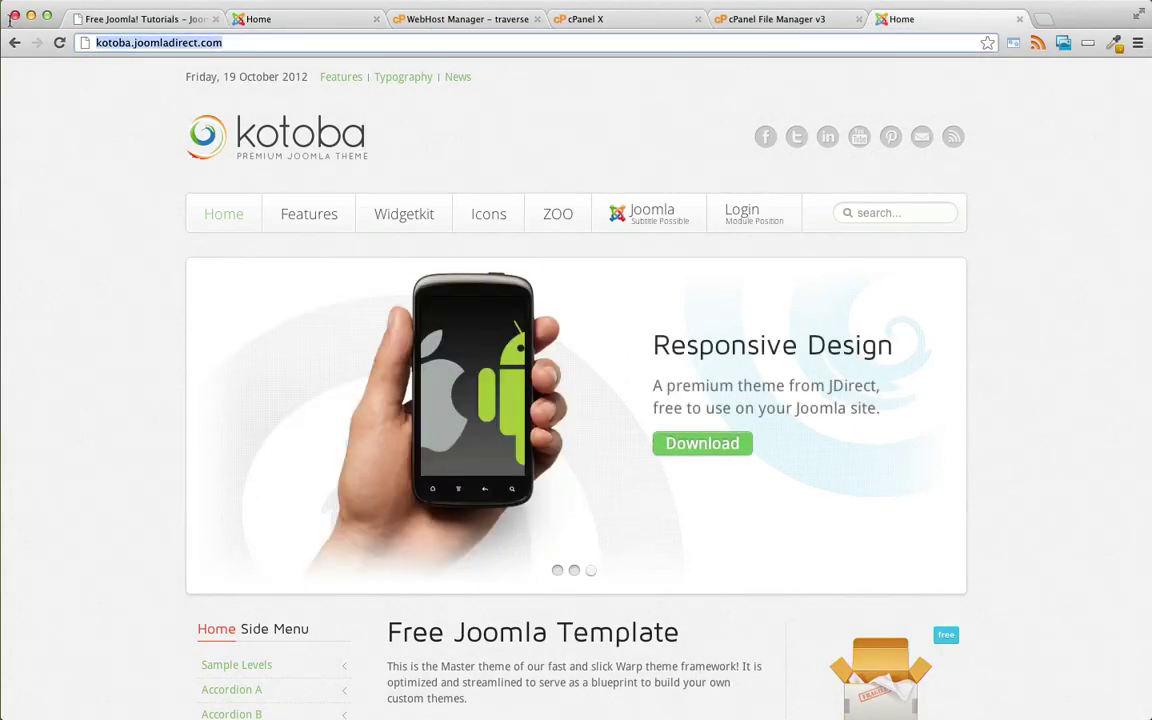
scroll(1024, 218, down, 5)
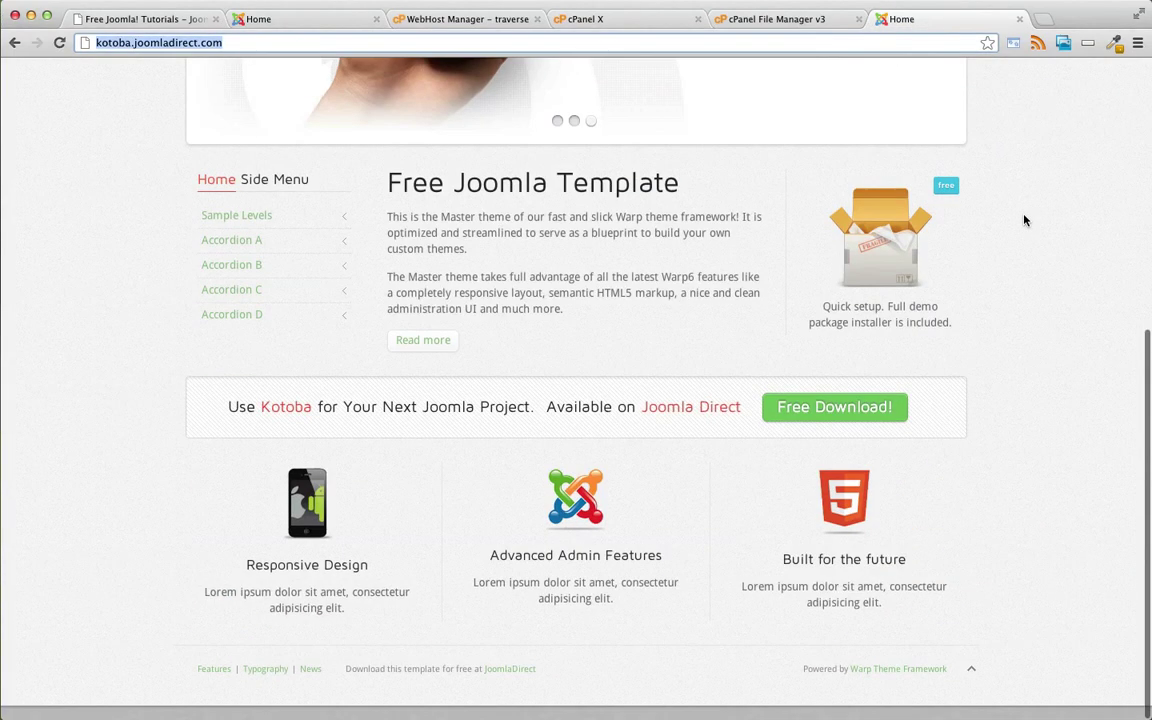
scroll(1024, 218, up, 5)
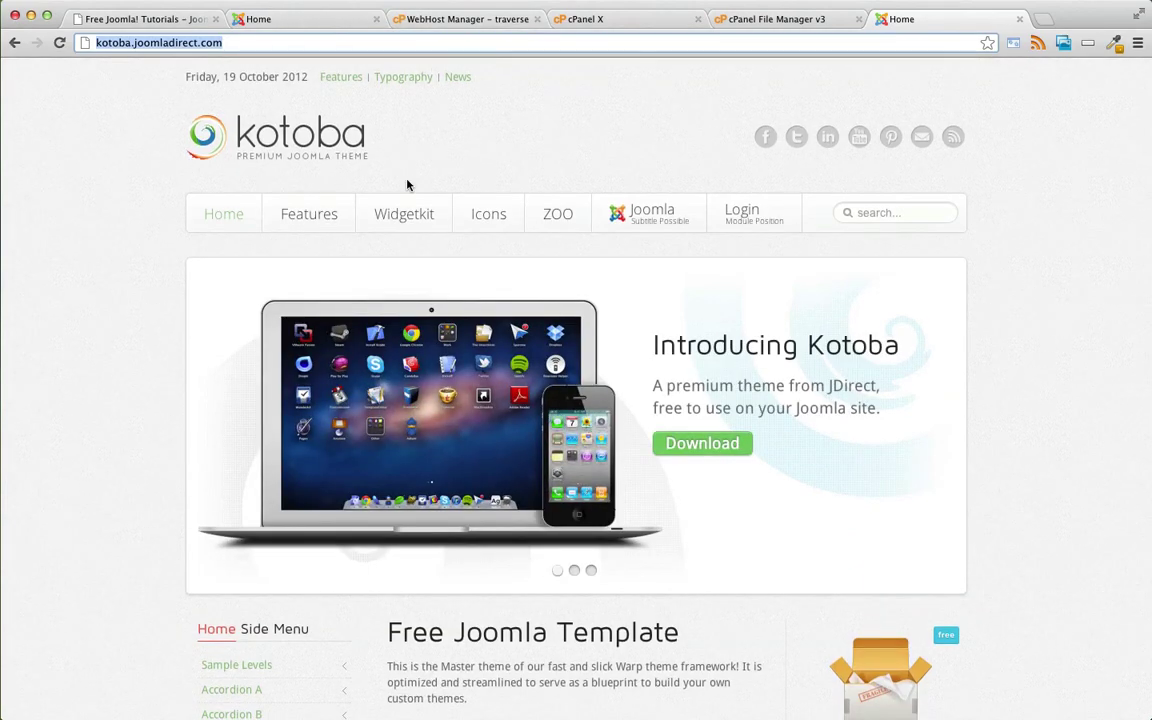
- Log in at the site's /administrator page as admin to reach the control panel
click(301, 44)
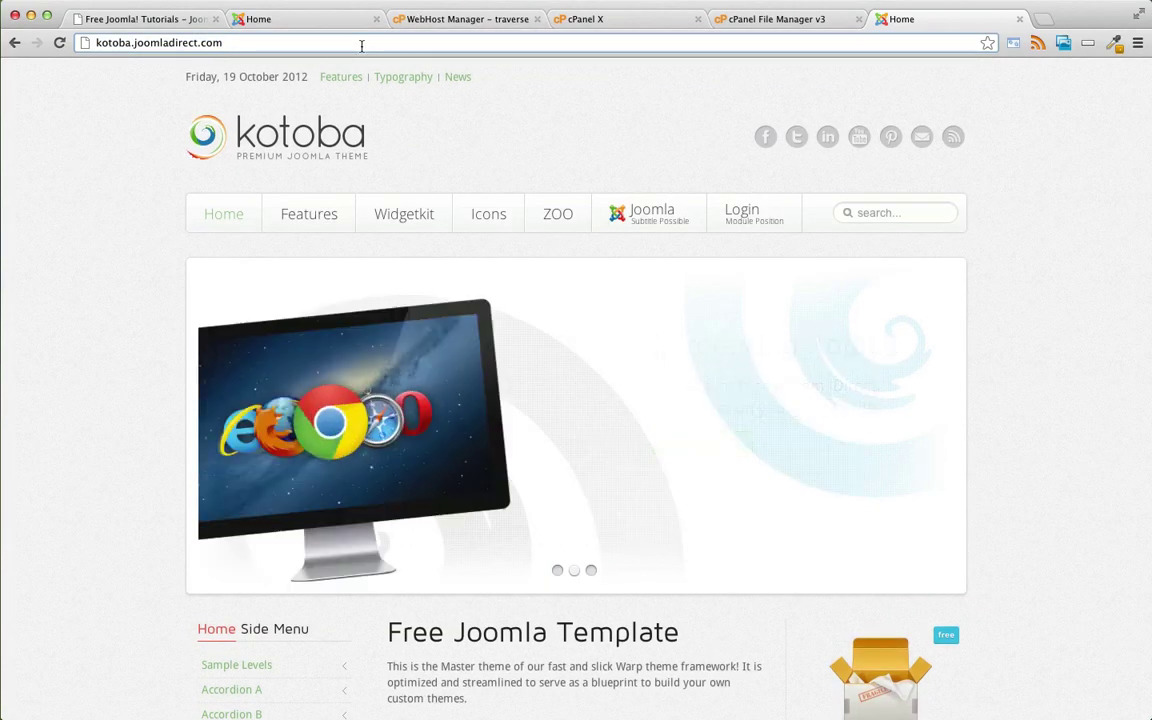
text(/)
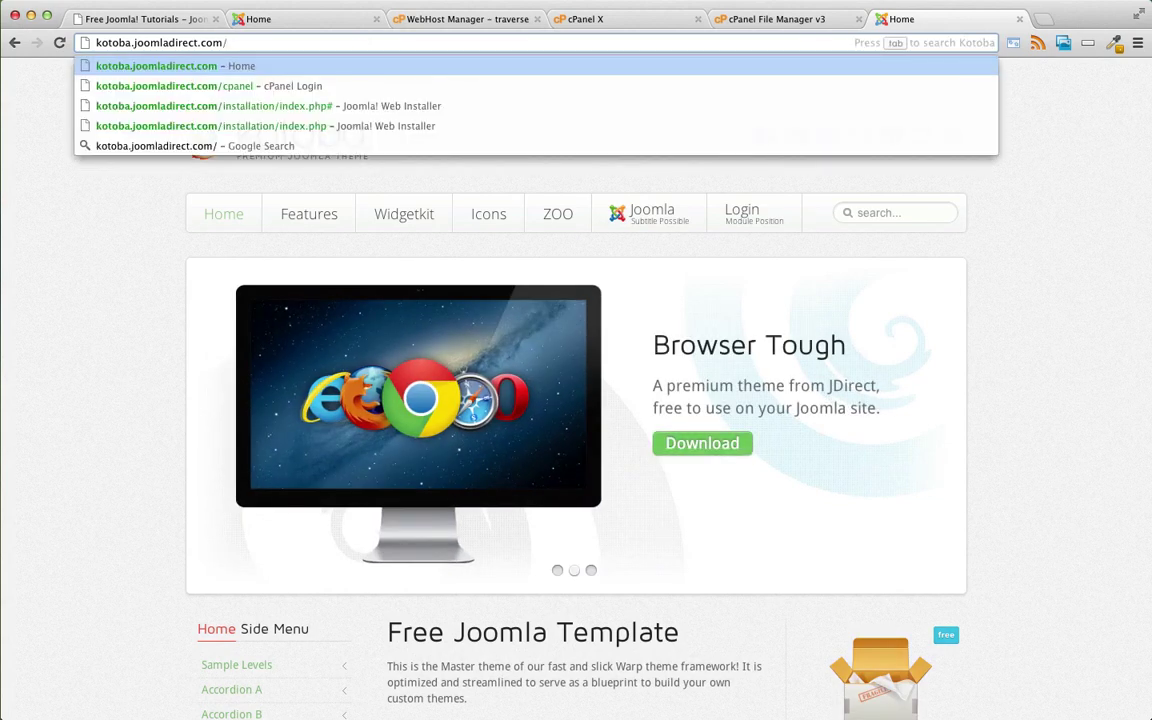
text(admin)
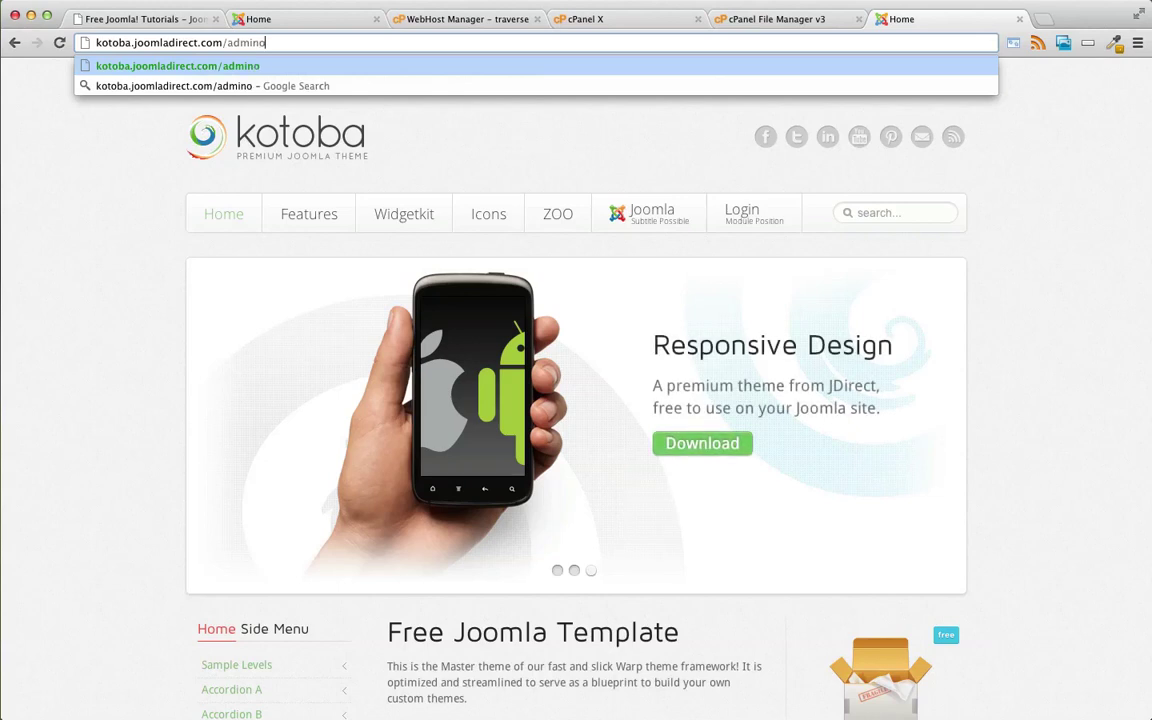
text(istrator)
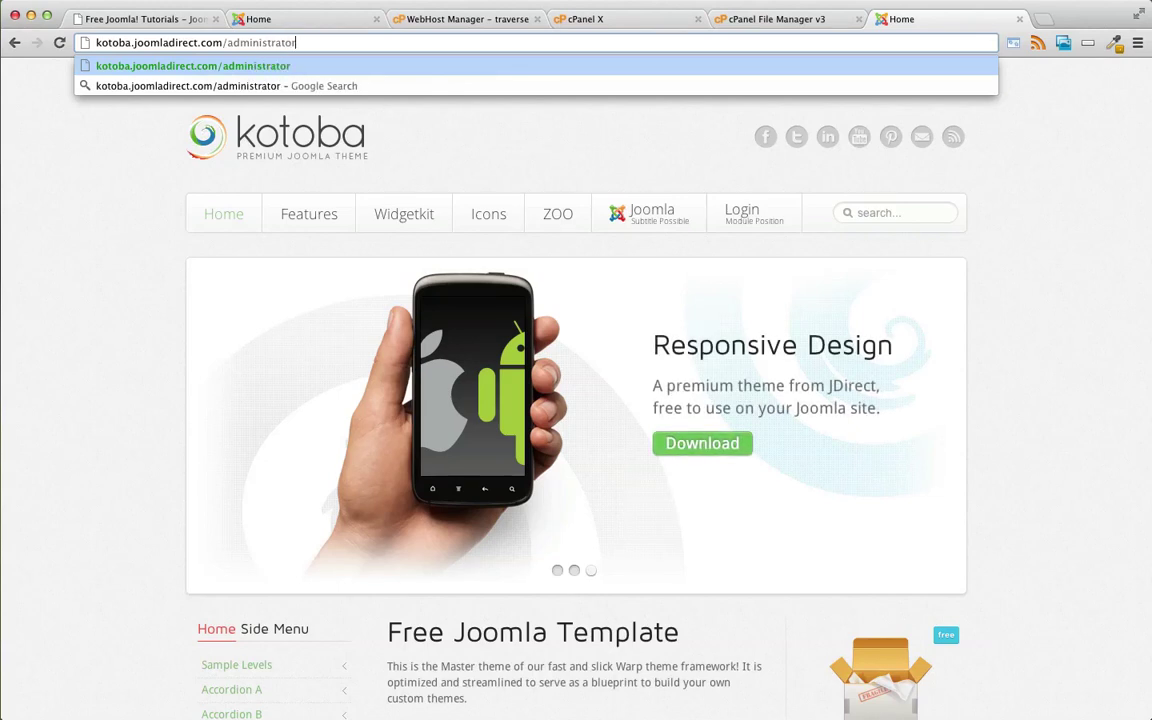
key(Return)
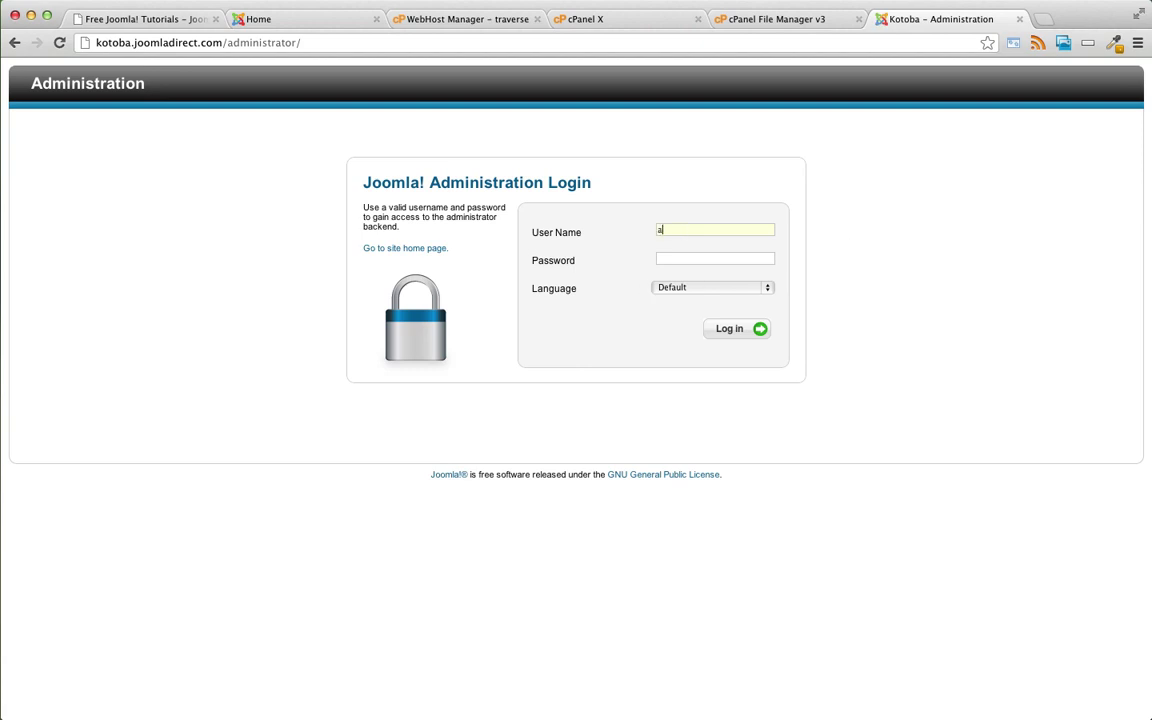
text(admin)
key(Return)
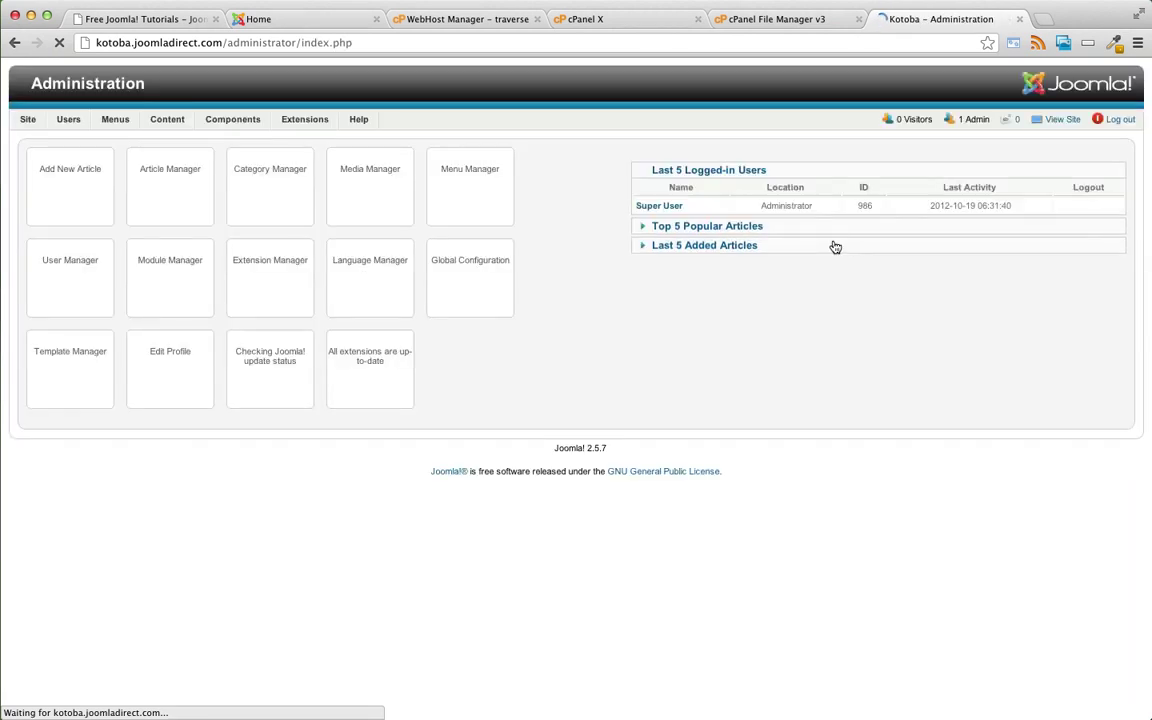
mouse_move(318, 122)
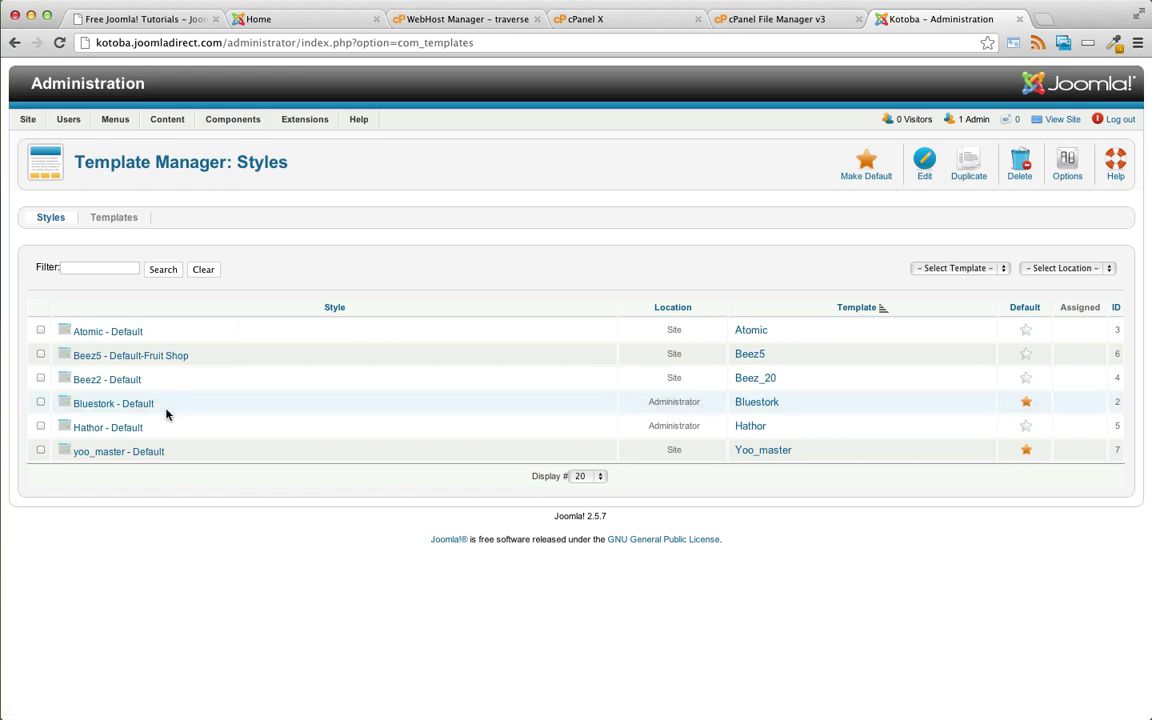
- Edit the yoo_master - Default style, leave Compression at None, and show its Profiles settings
click(101, 454)
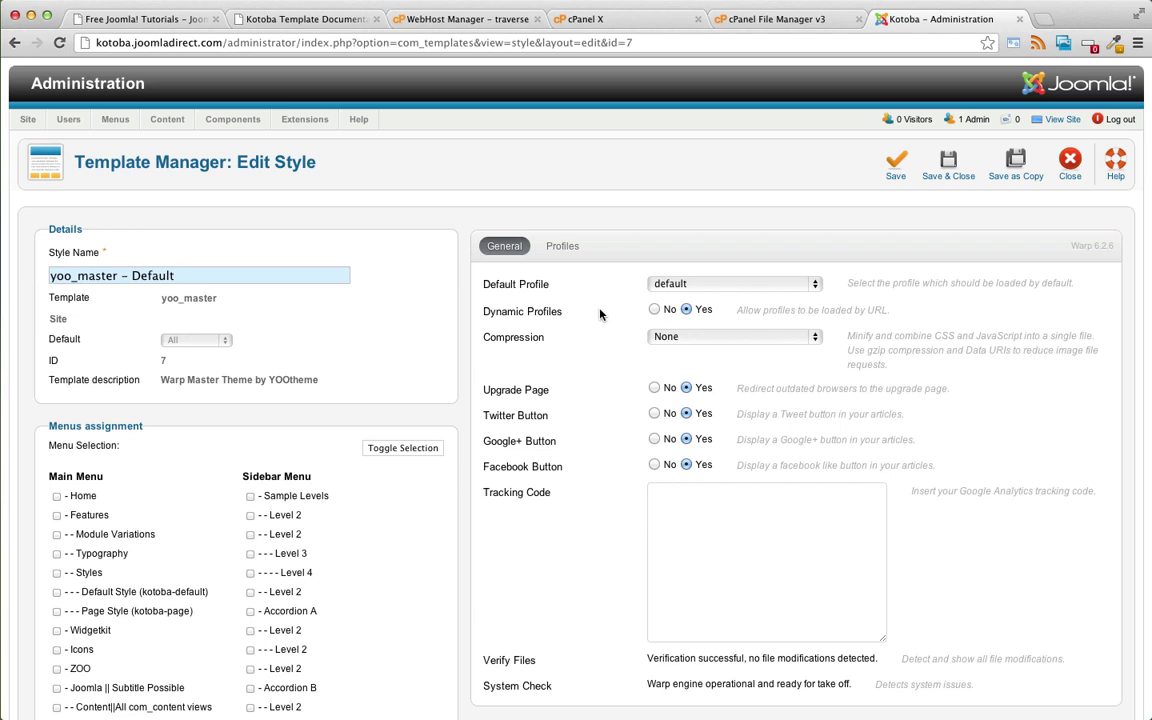
click(699, 337)
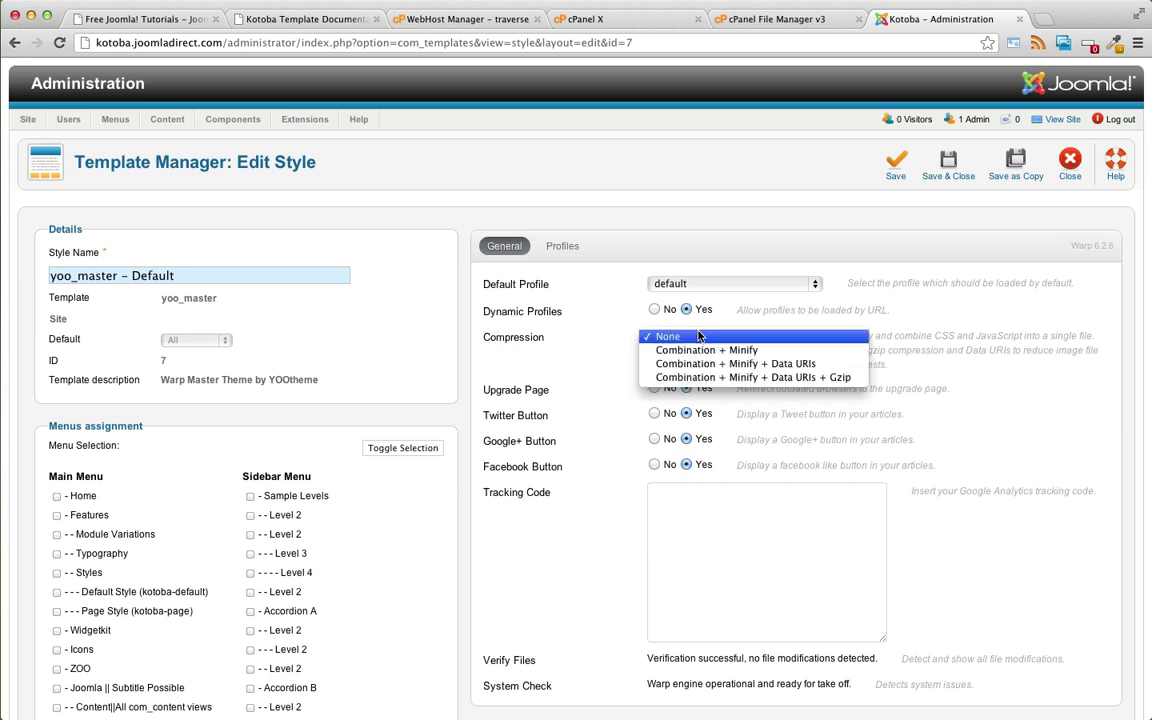
click(566, 318)
scroll(576, 313, down, 2)
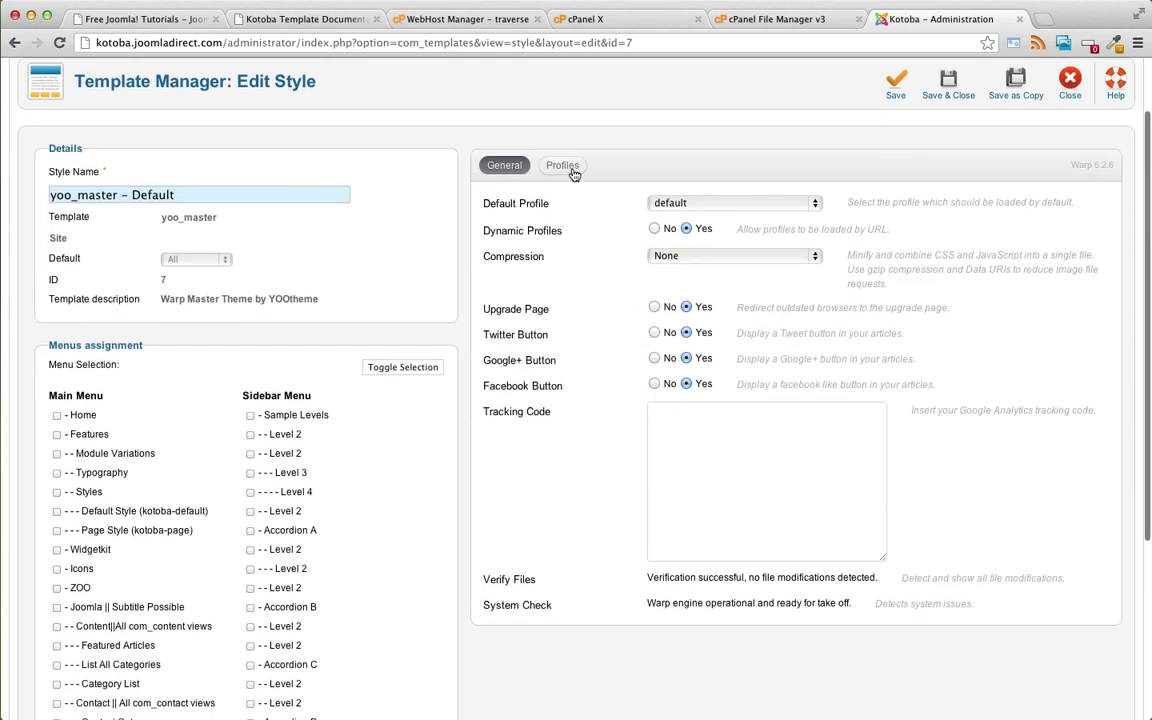
click(566, 168)
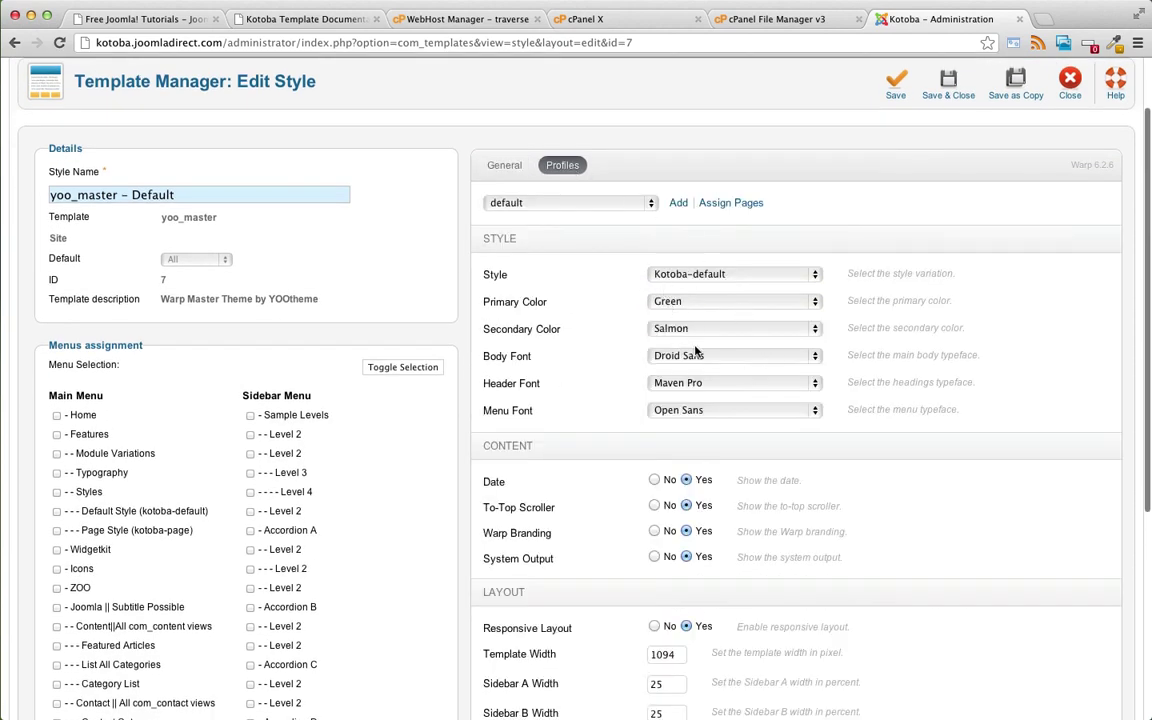
scroll(663, 400, down, 1)
scroll(664, 397, up, 1)
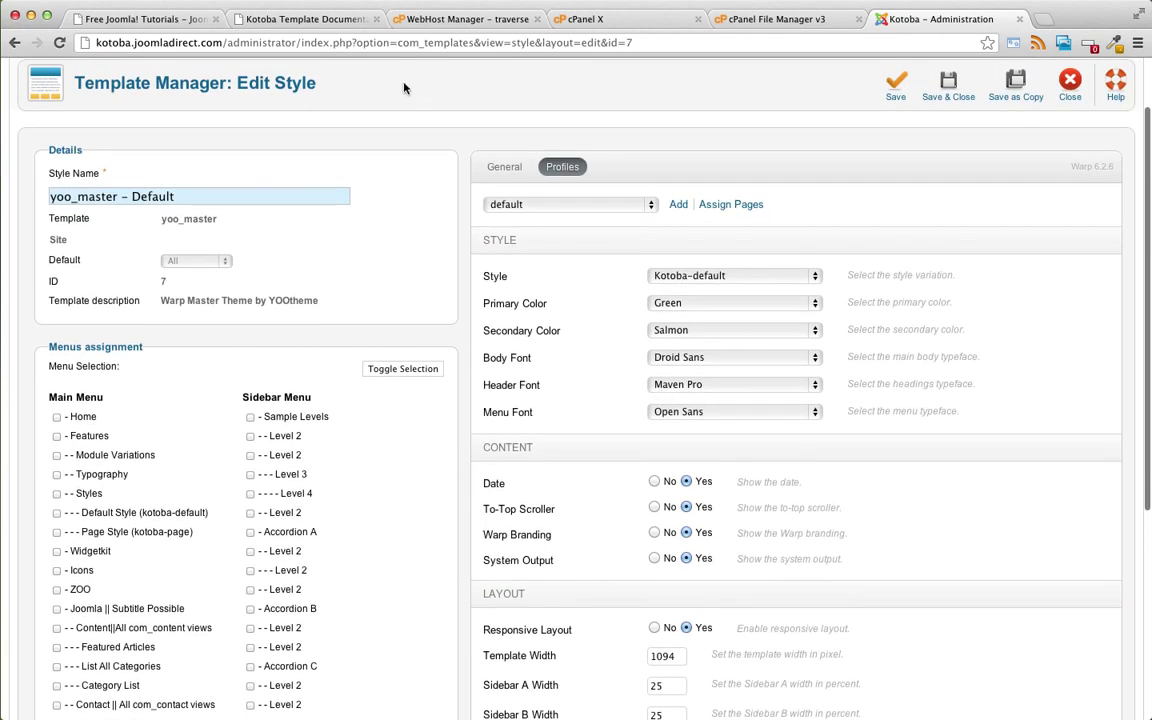
- Switch to the Kotoba Template Documentation tab and scroll through Template Settings to the menu guidance
click(295, 20)
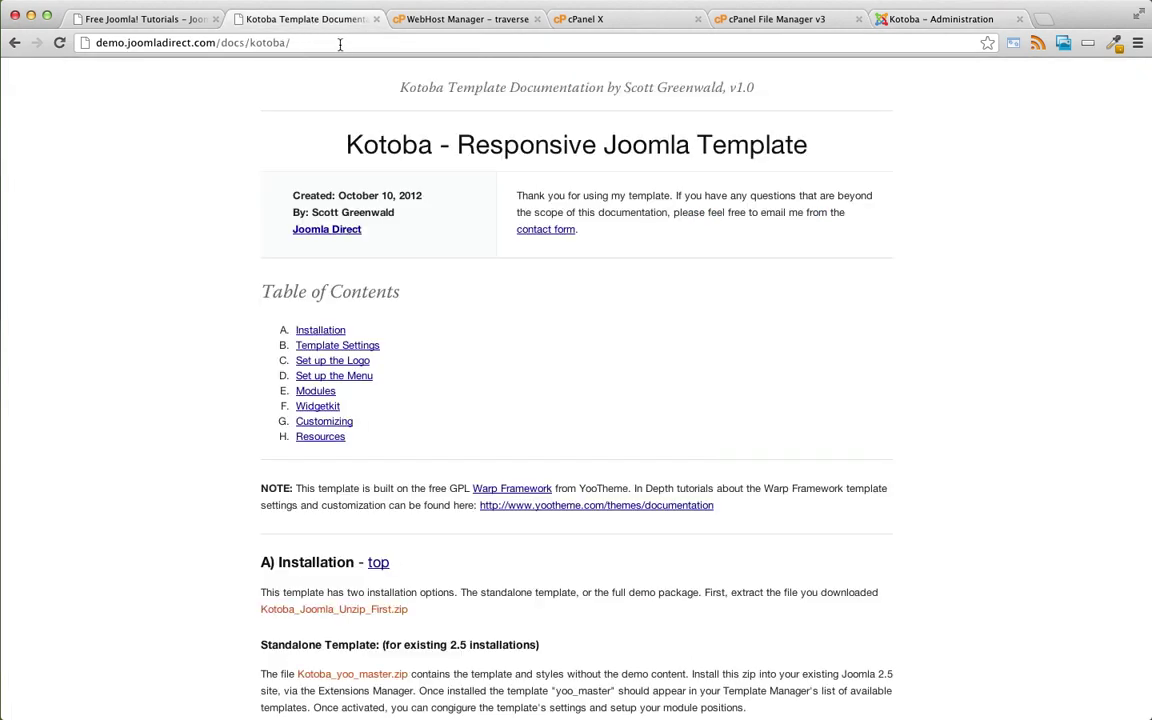
click(350, 46)
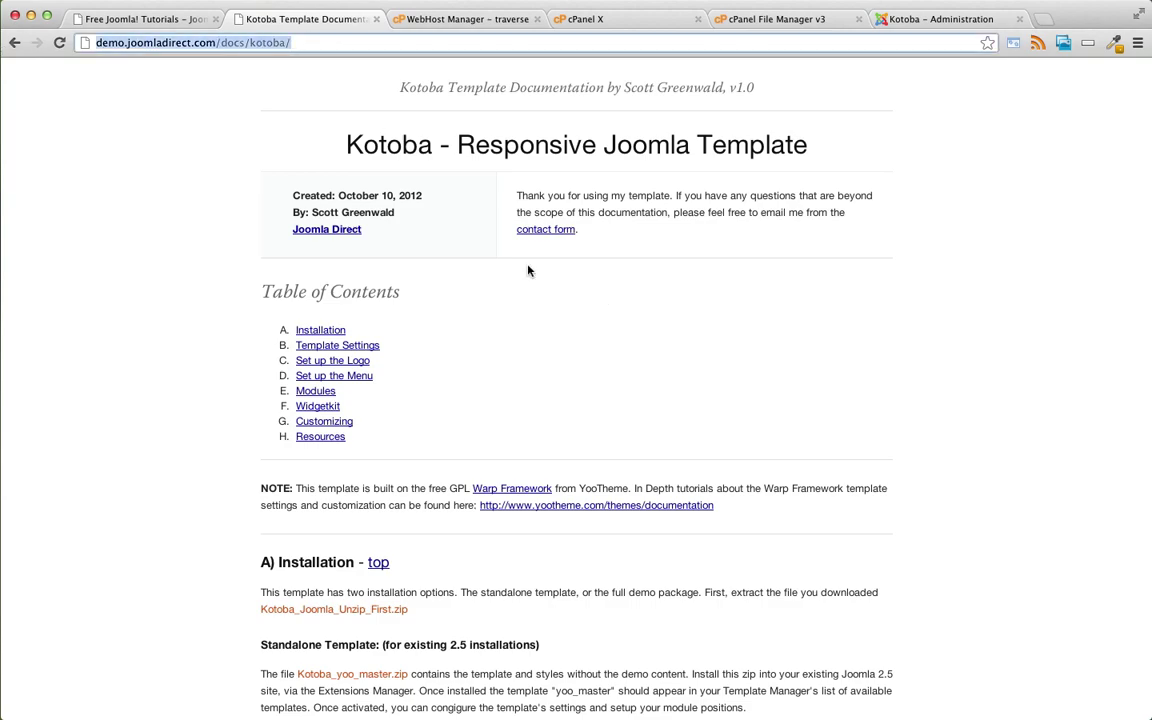
scroll(315, 193, down, 15)
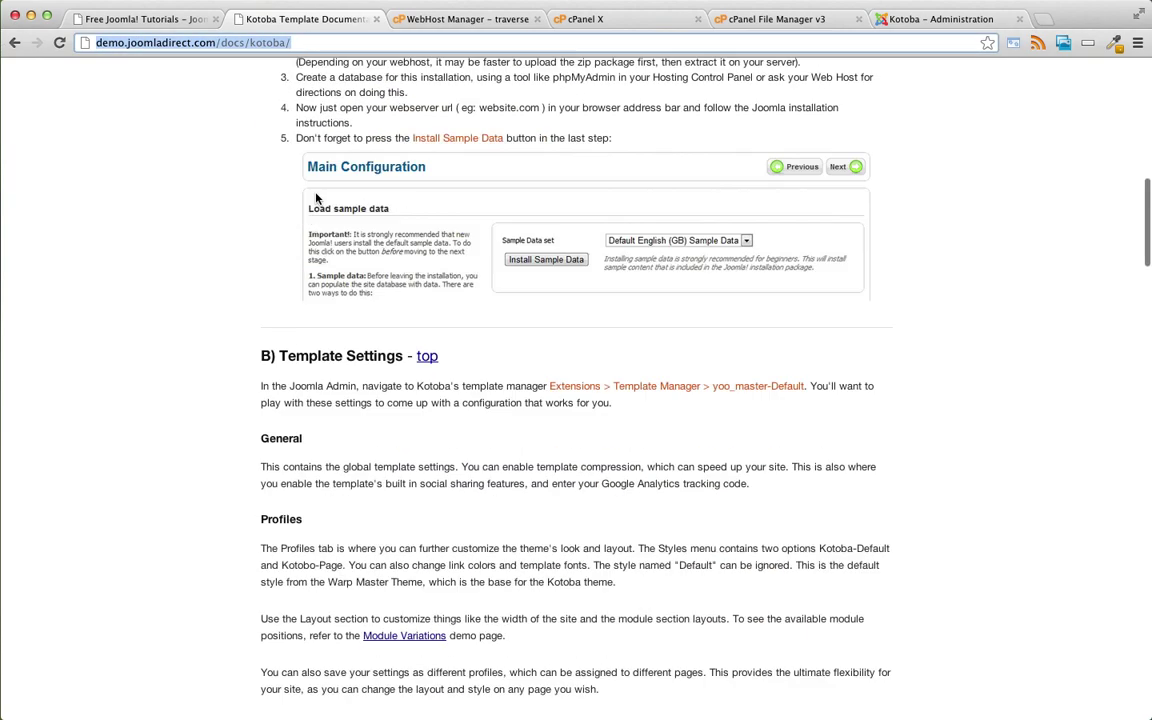
scroll(315, 198, down, 5)
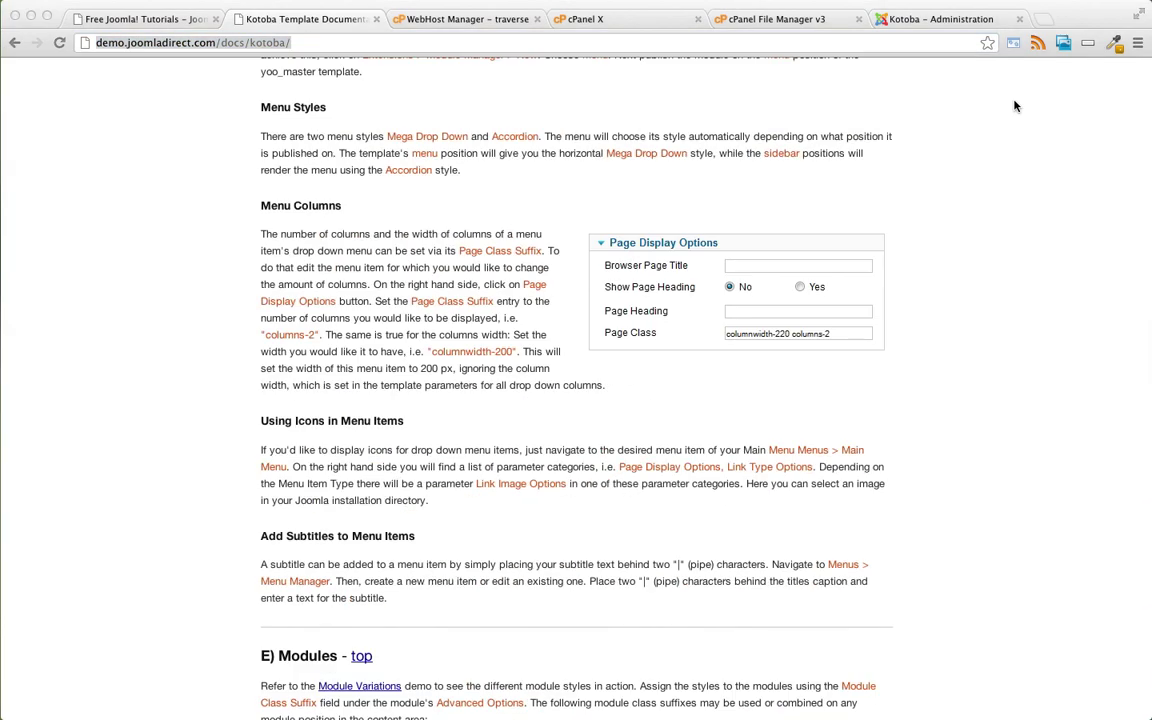